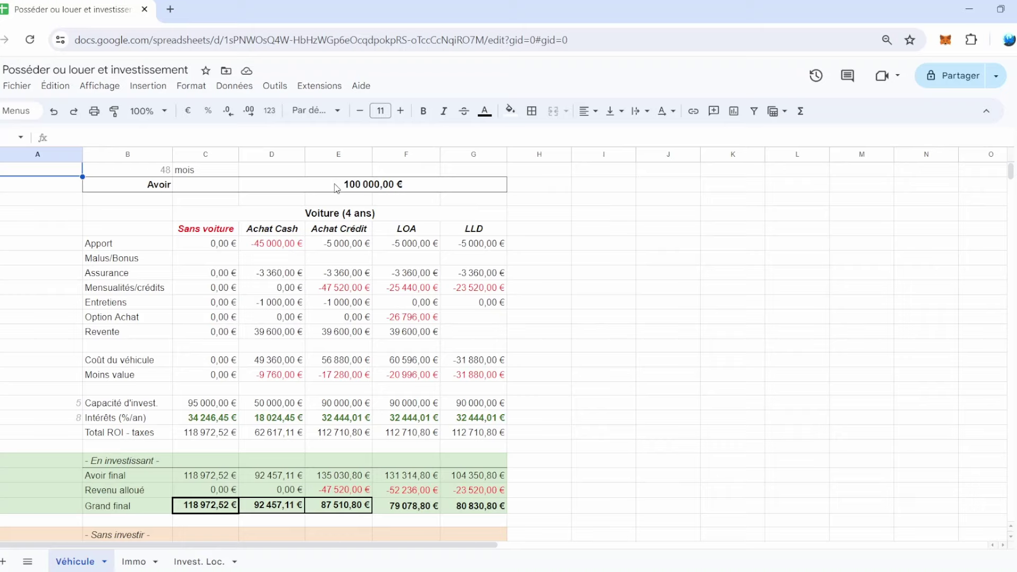
- Examine the Sans voiture scenario's investment capacity, interest and after-tax ROI formulas, along with the totals with and without investing
click(69, 405)
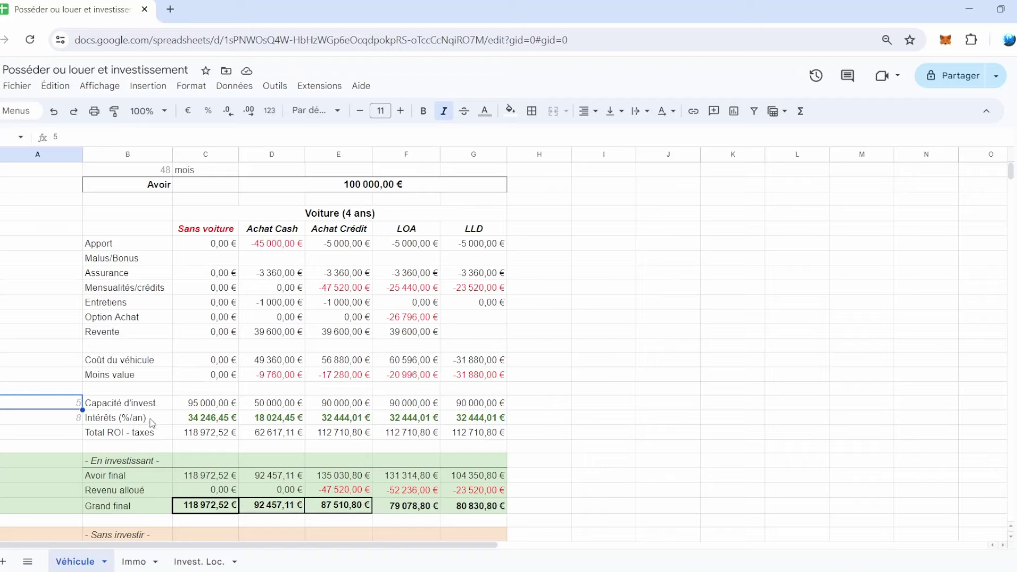
click(220, 420)
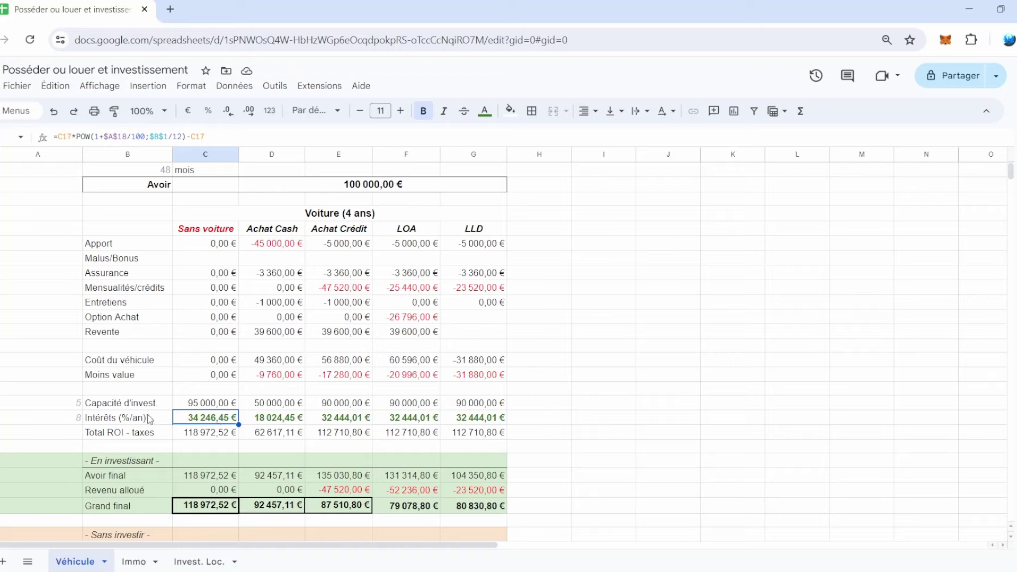
click(216, 433)
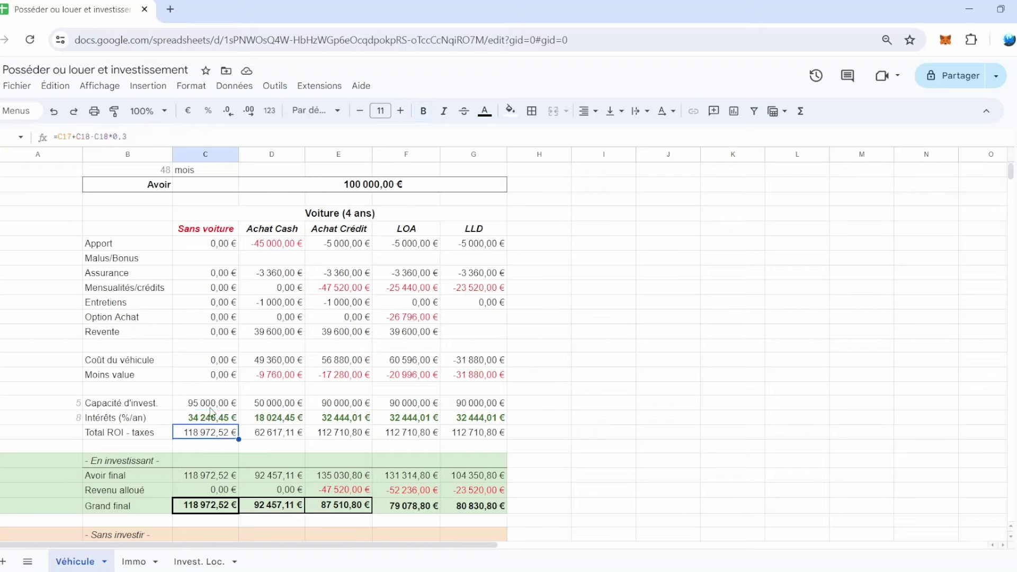
click(211, 407)
click(211, 422)
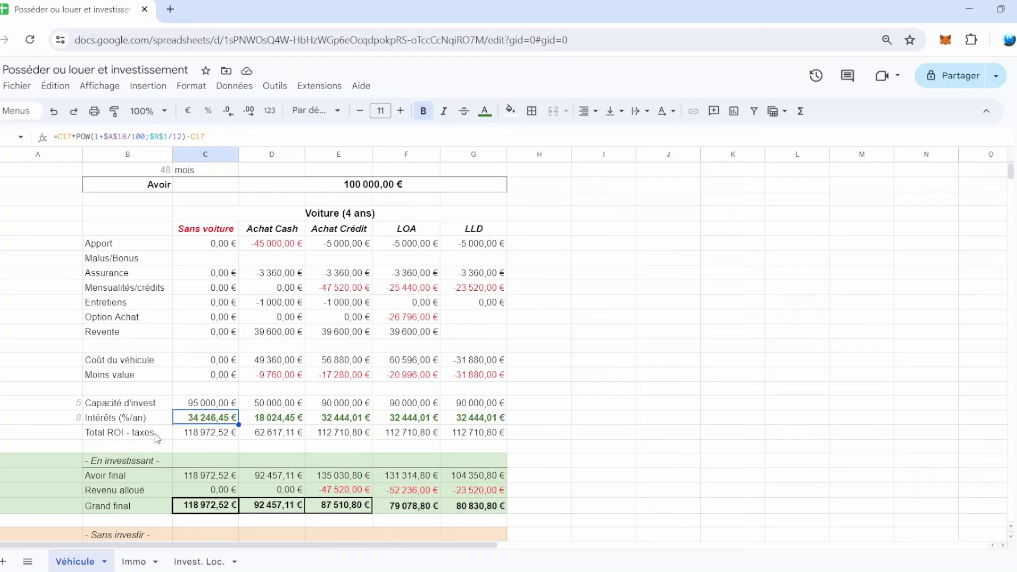
click(211, 434)
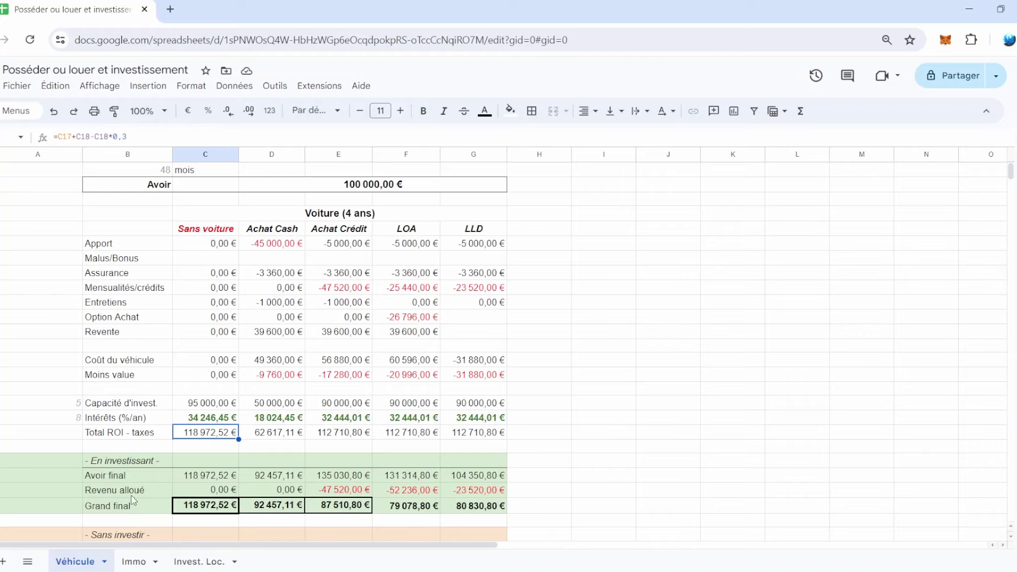
scroll(204, 462, down, 1)
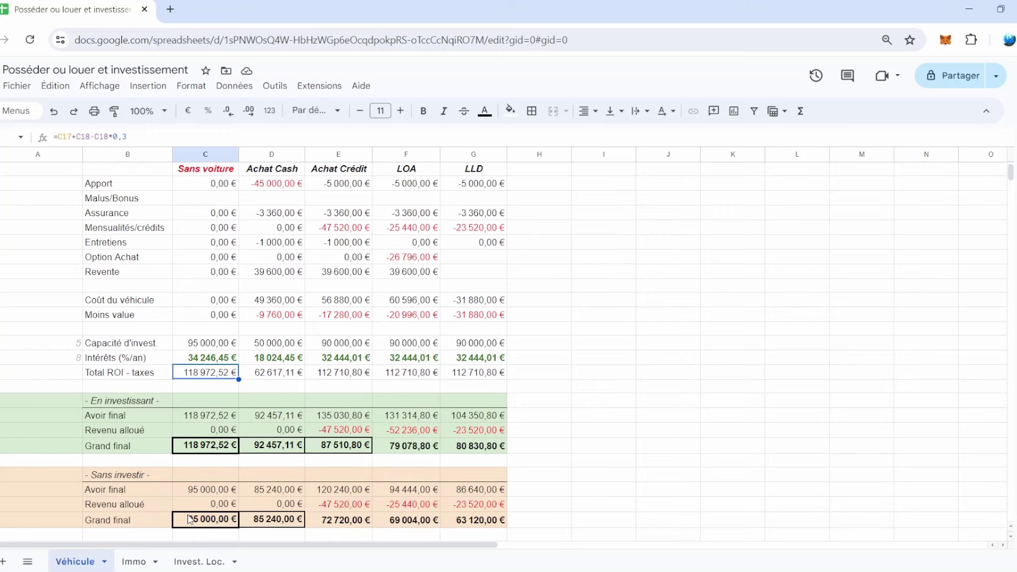
scroll(220, 440, up, 1)
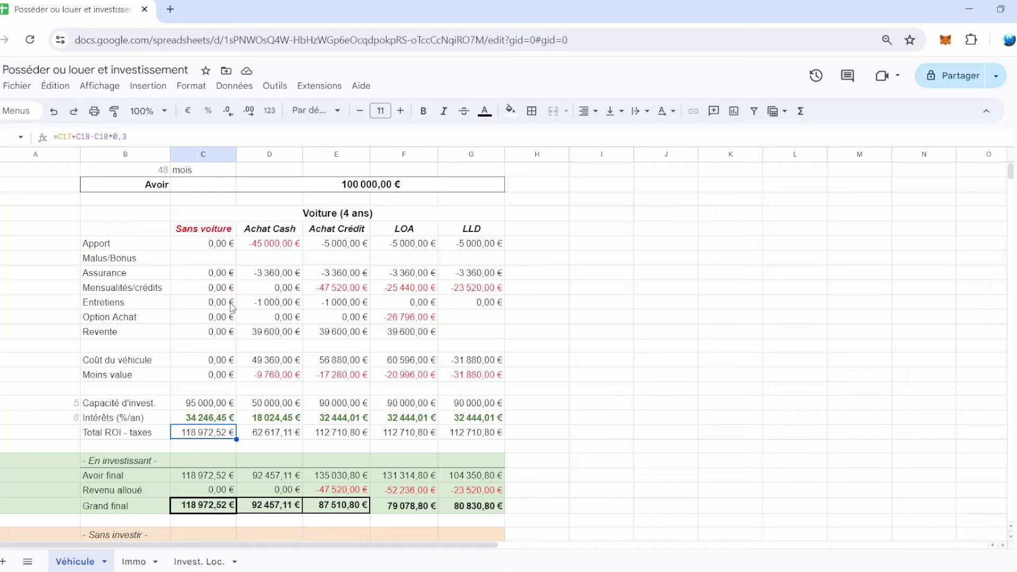
- Inspect the Achat Cash scenario's down payment, insurance, maintenance, resale, vehicle cost and loss-of-value cells
click(282, 250)
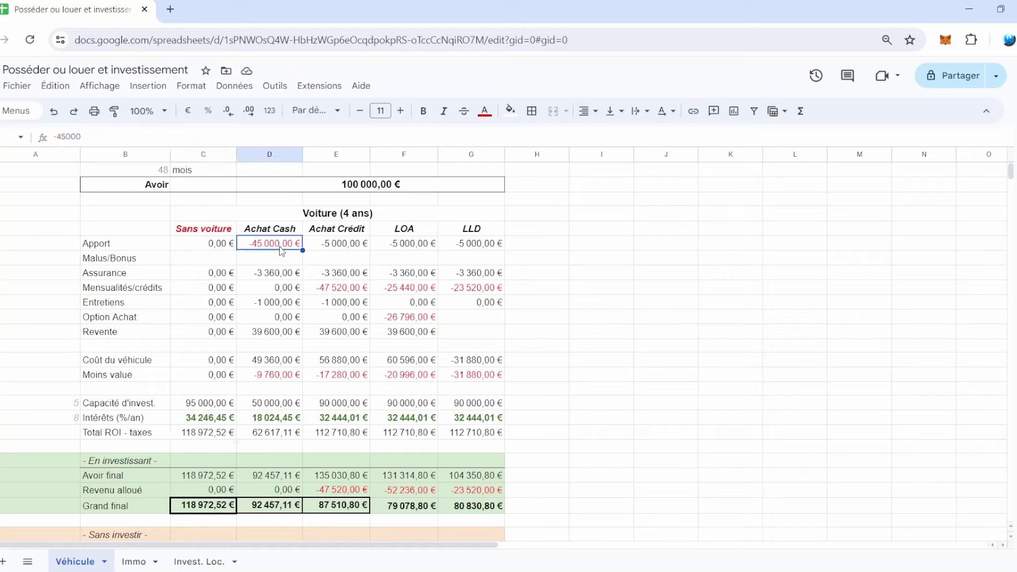
click(279, 275)
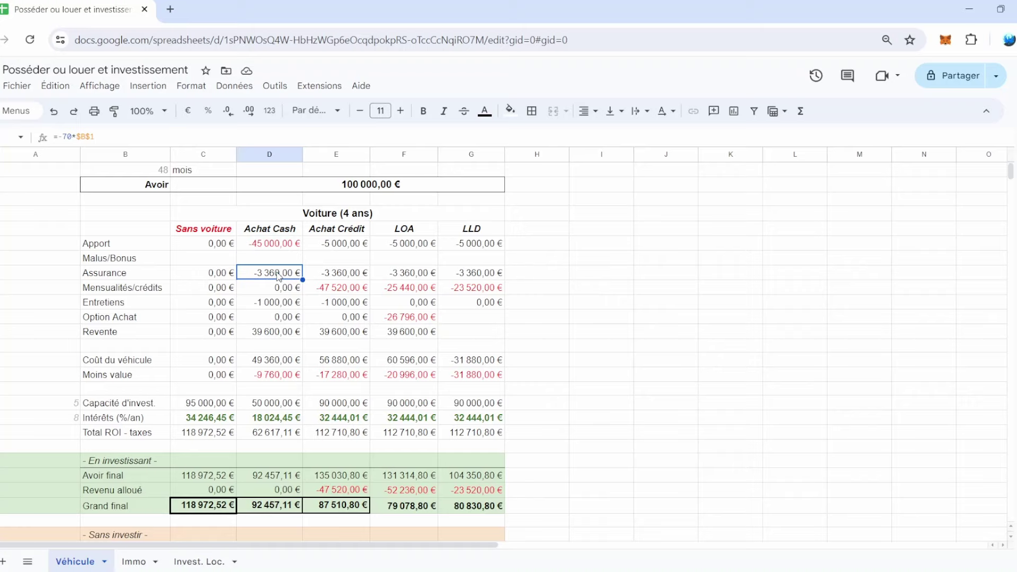
click(276, 306)
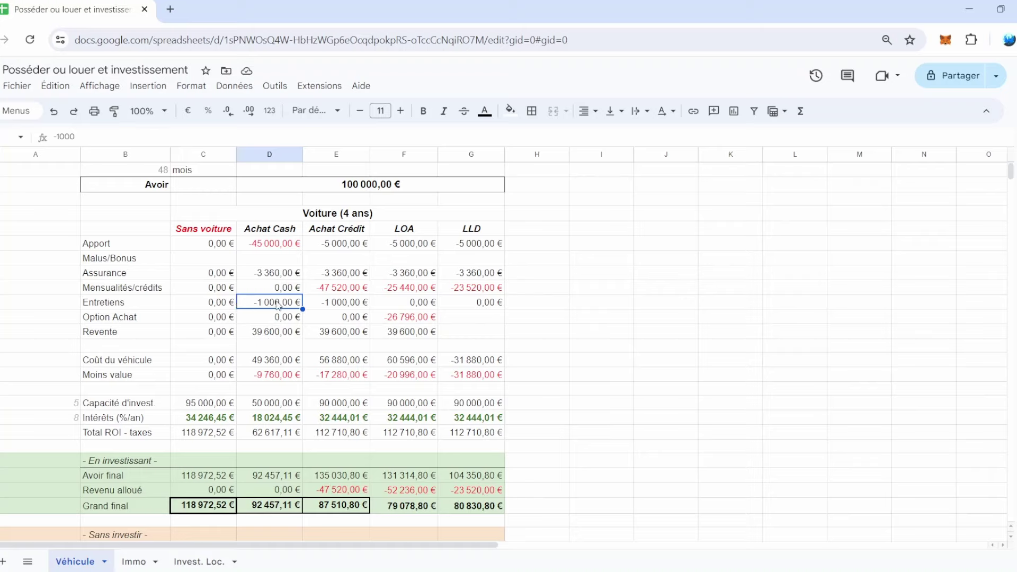
click(266, 337)
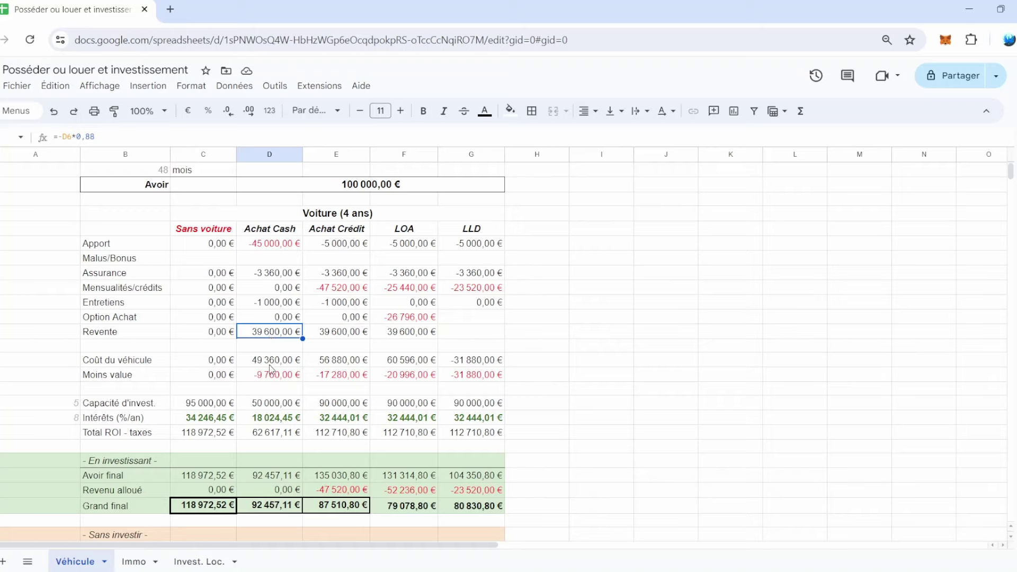
click(275, 360)
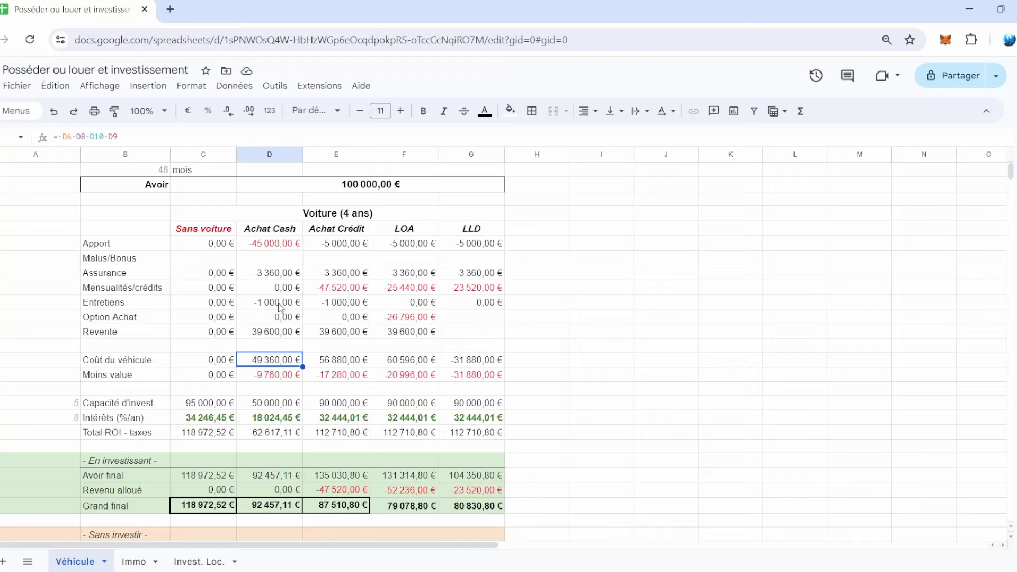
click(268, 379)
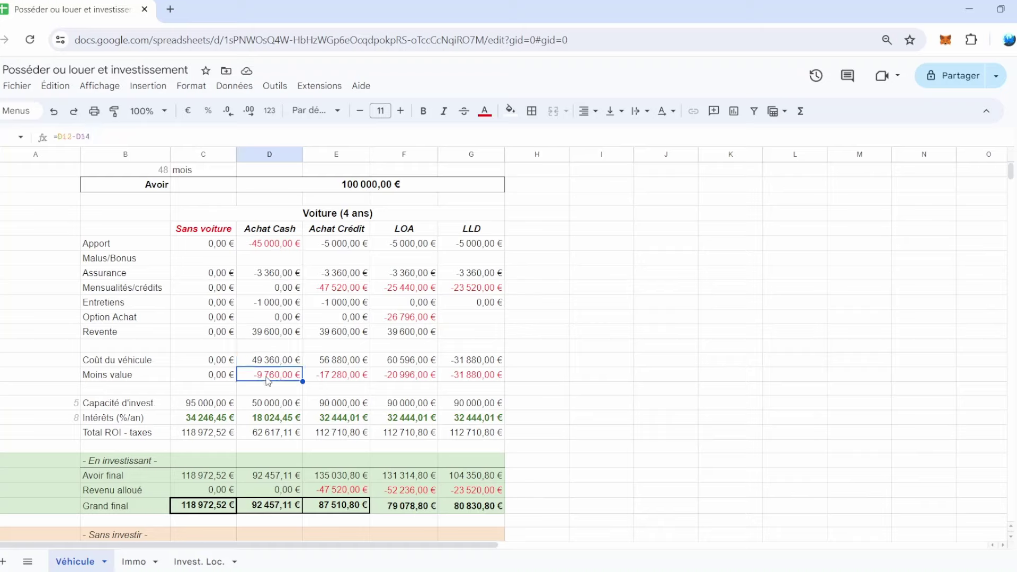
click(269, 362)
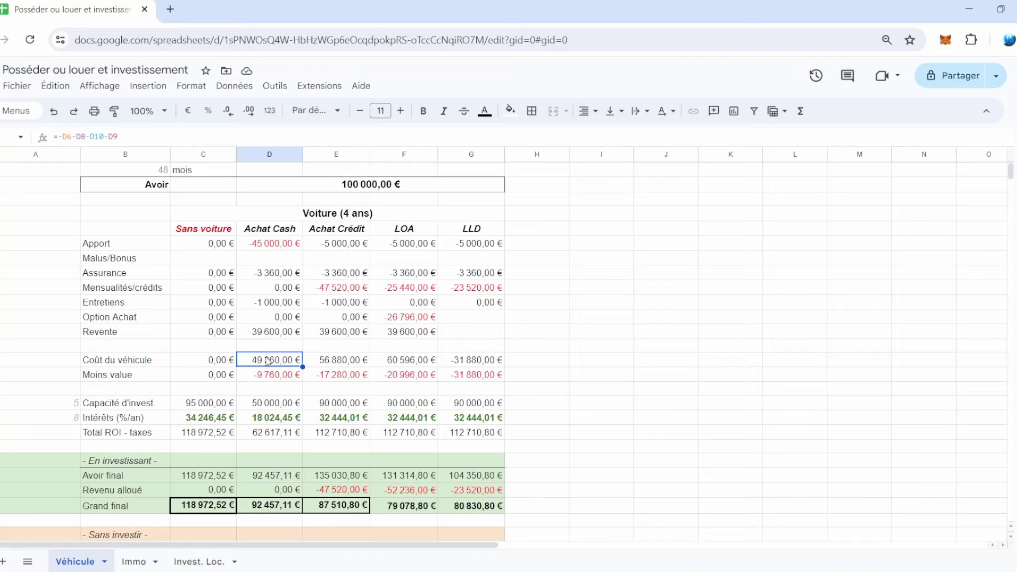
click(271, 333)
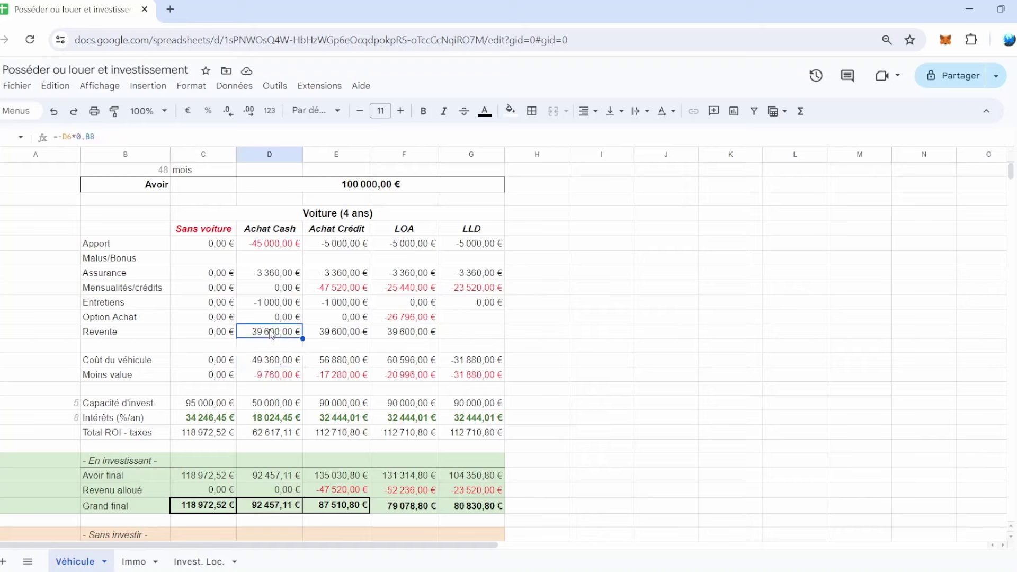
click(262, 246)
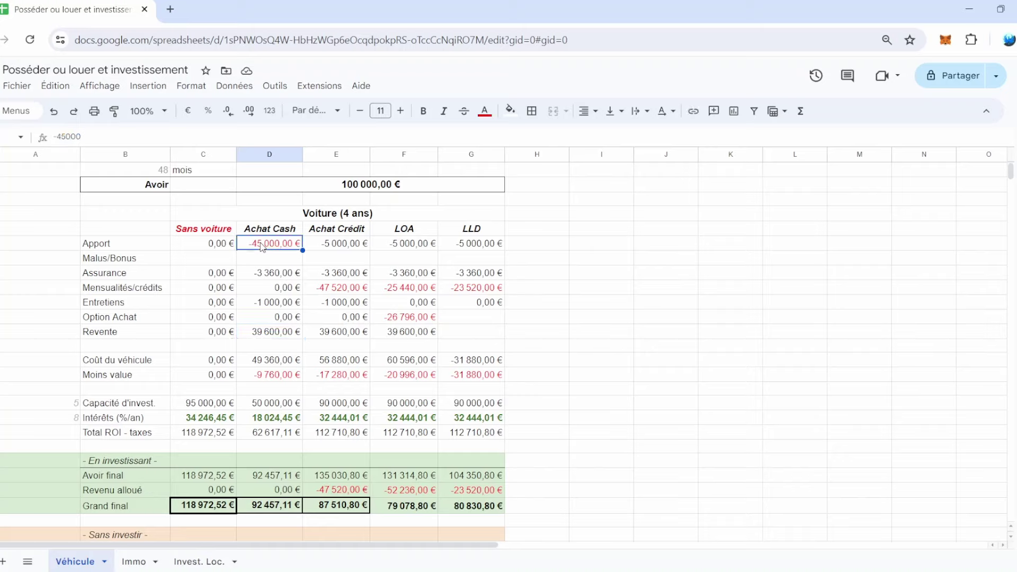
- Inspect the Achat Cash formulas for investment capacity, interest, after-tax ROI, Avoir final and Grand final when investing
click(269, 407)
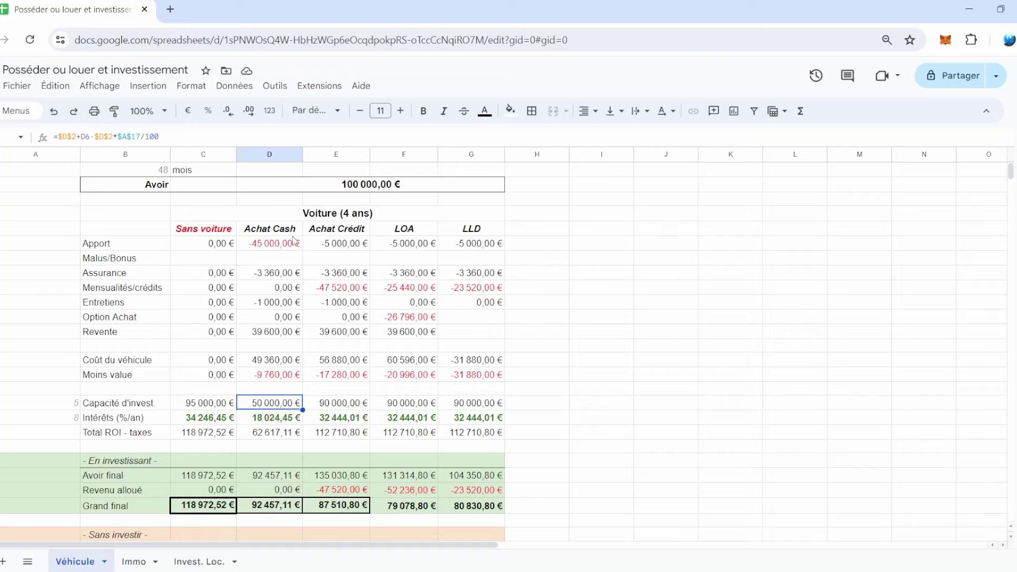
click(262, 420)
click(259, 436)
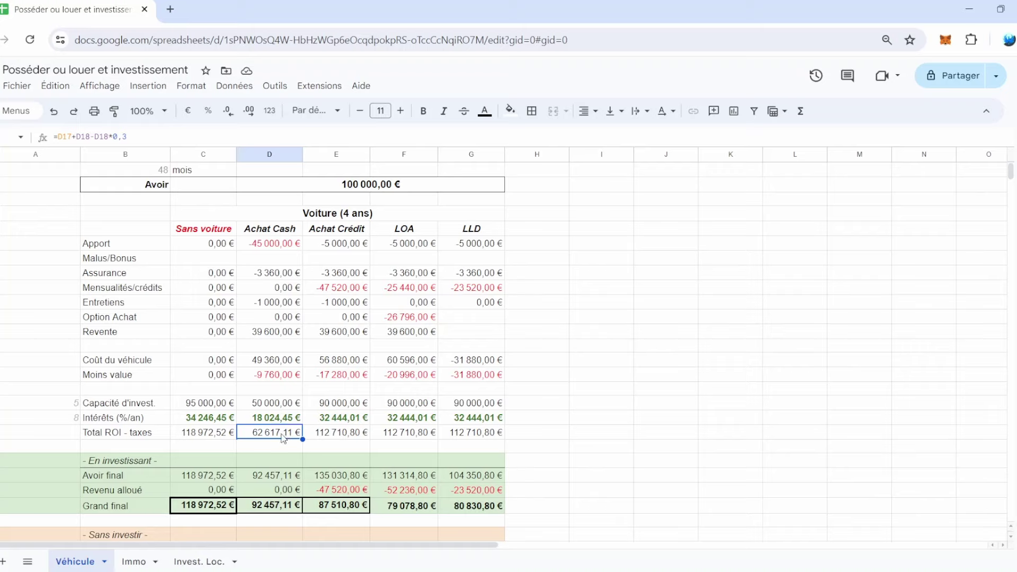
click(268, 479)
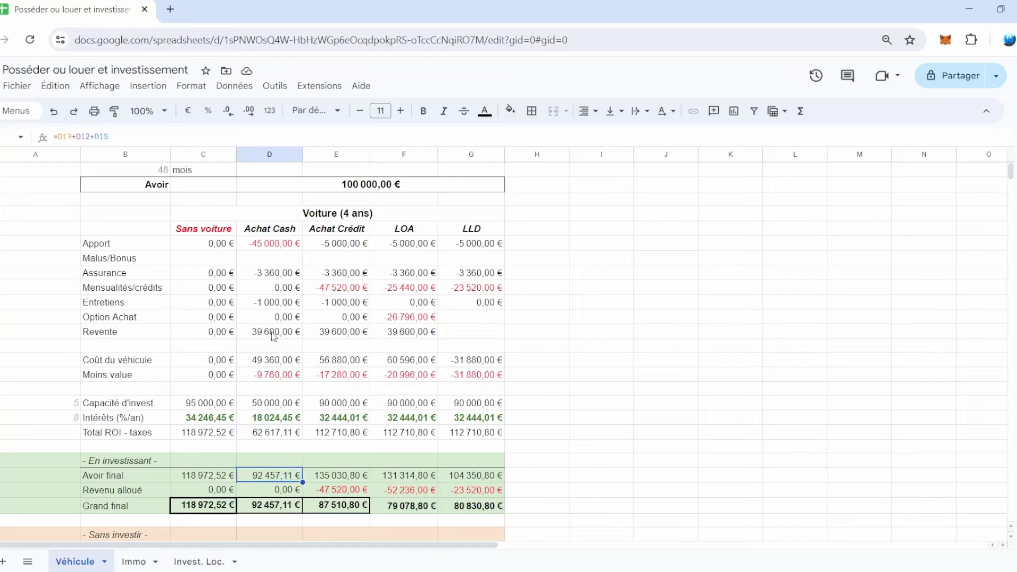
click(278, 509)
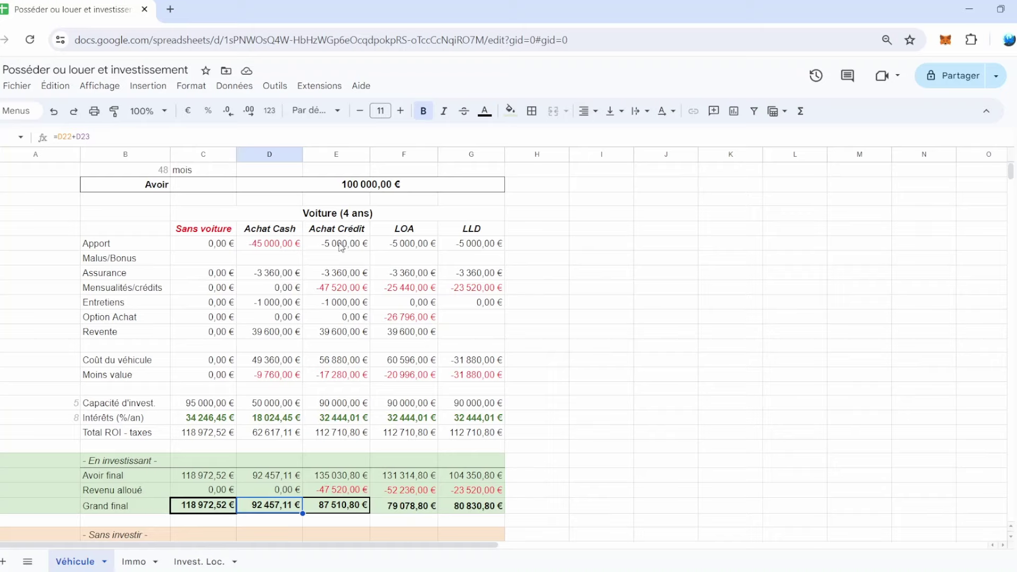
- Inspect the Achat Crédit scenario's insurance, monthly payments, resale, vehicle cost and loss-of-value formulas
click(337, 275)
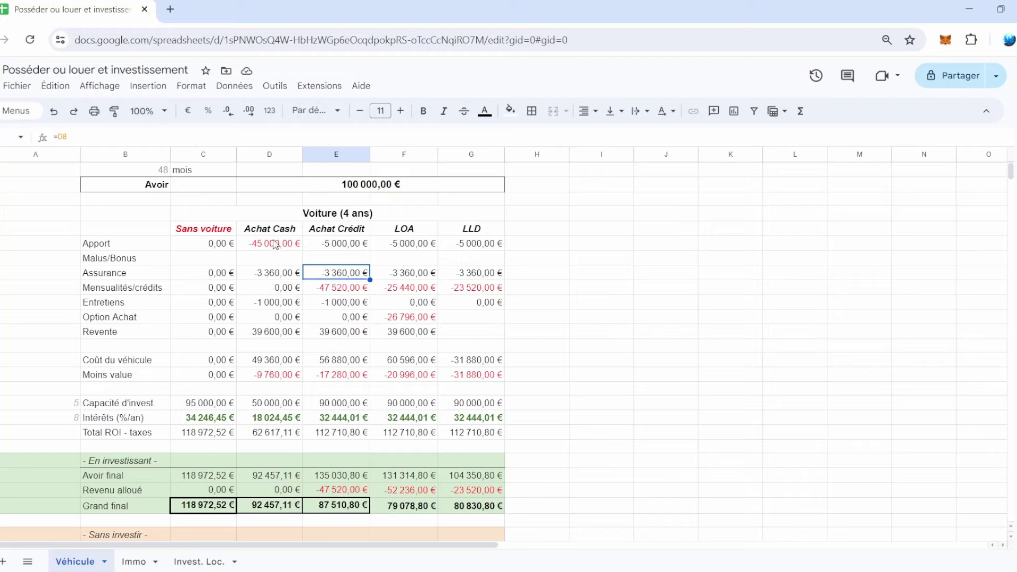
click(330, 292)
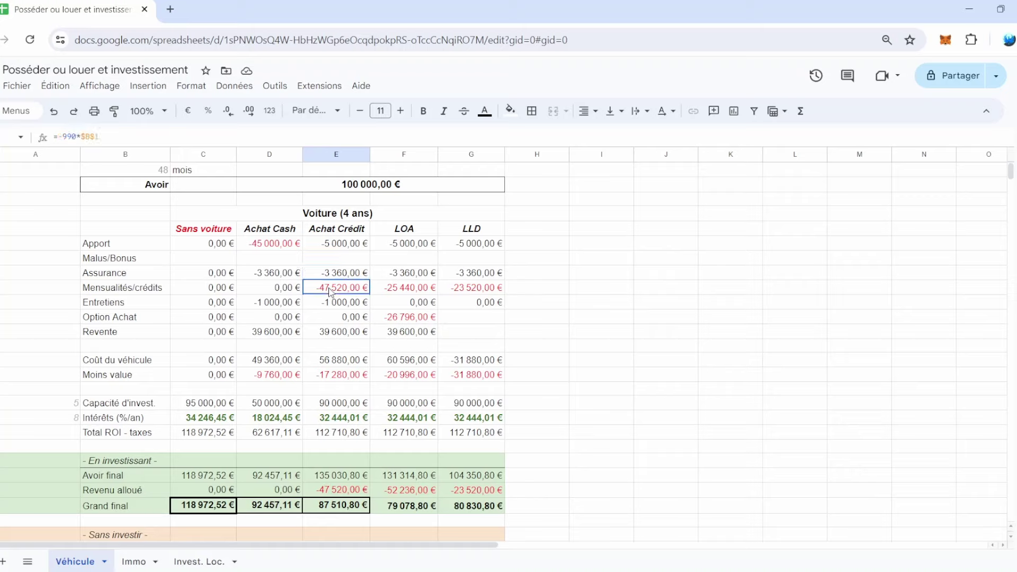
click(331, 338)
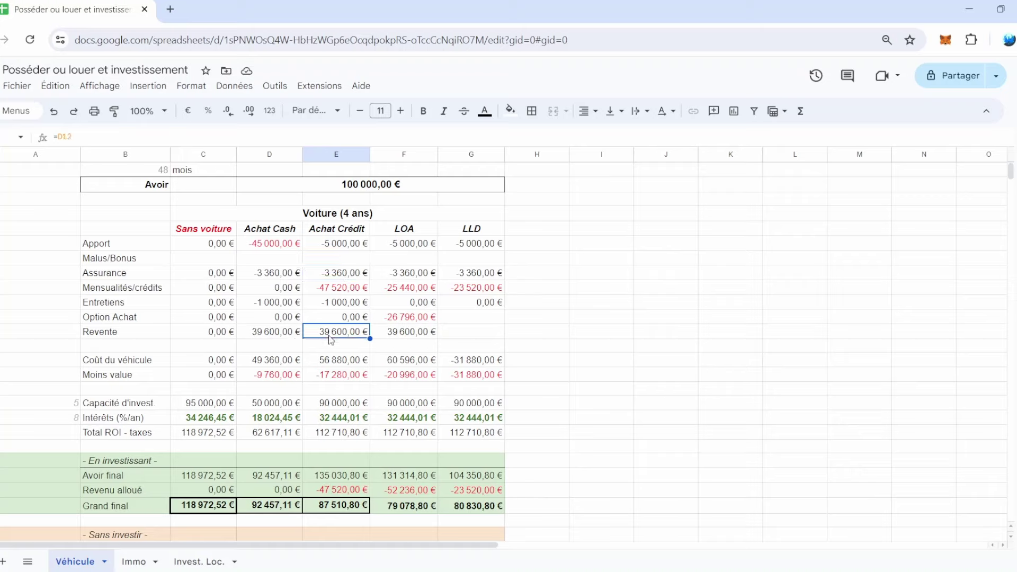
click(329, 365)
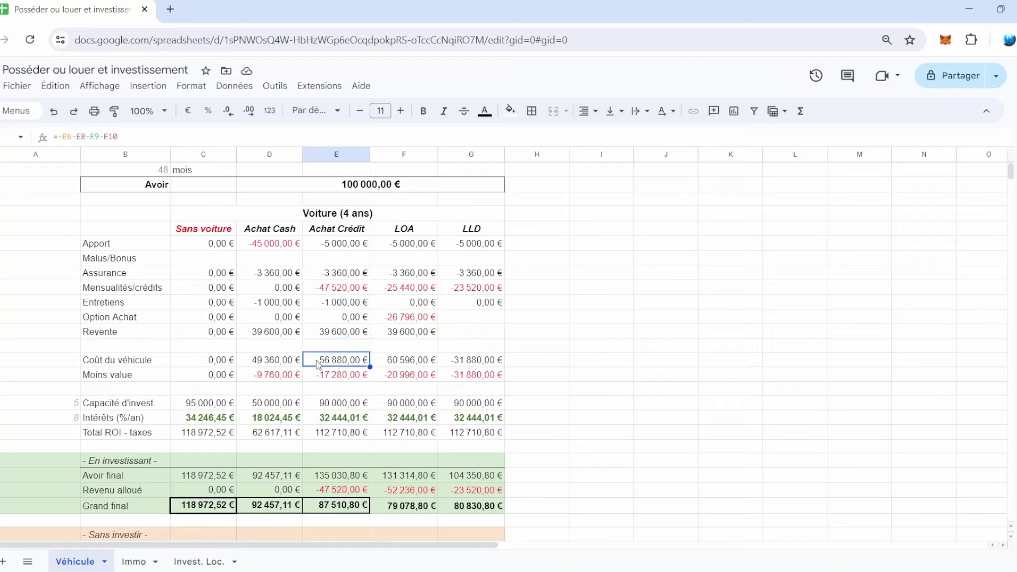
click(331, 375)
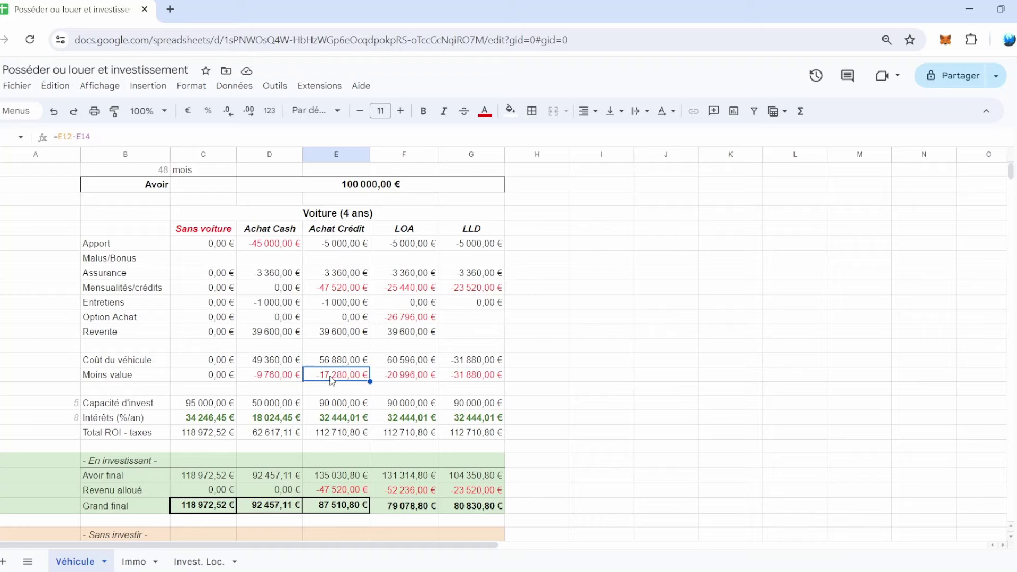
- Review Achat Crédit's investment capacity against Achat Cash, plus its interest, after-tax ROI, Avoir final, Revenu alloué and Grand final formulas
click(335, 407)
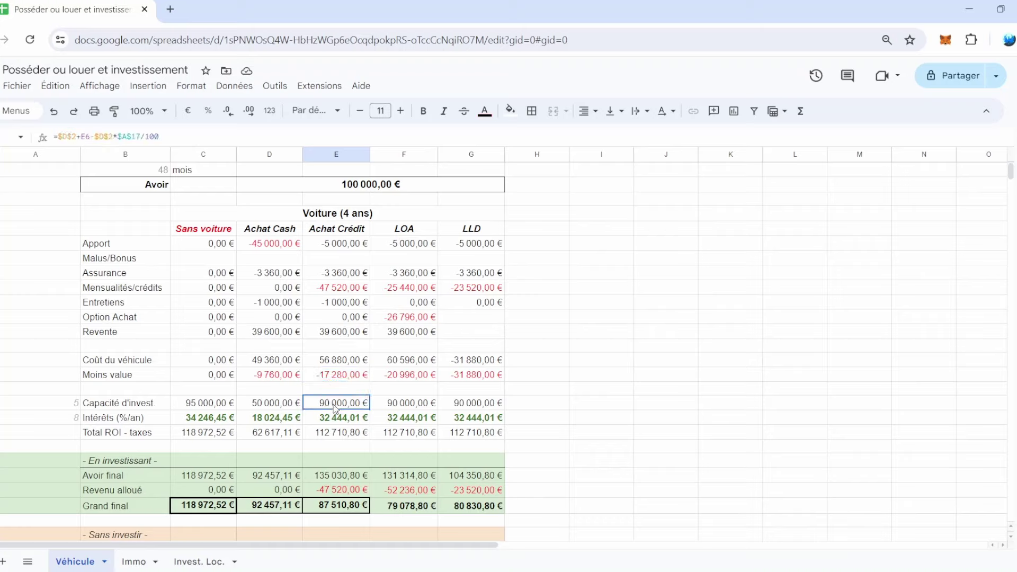
click(286, 405)
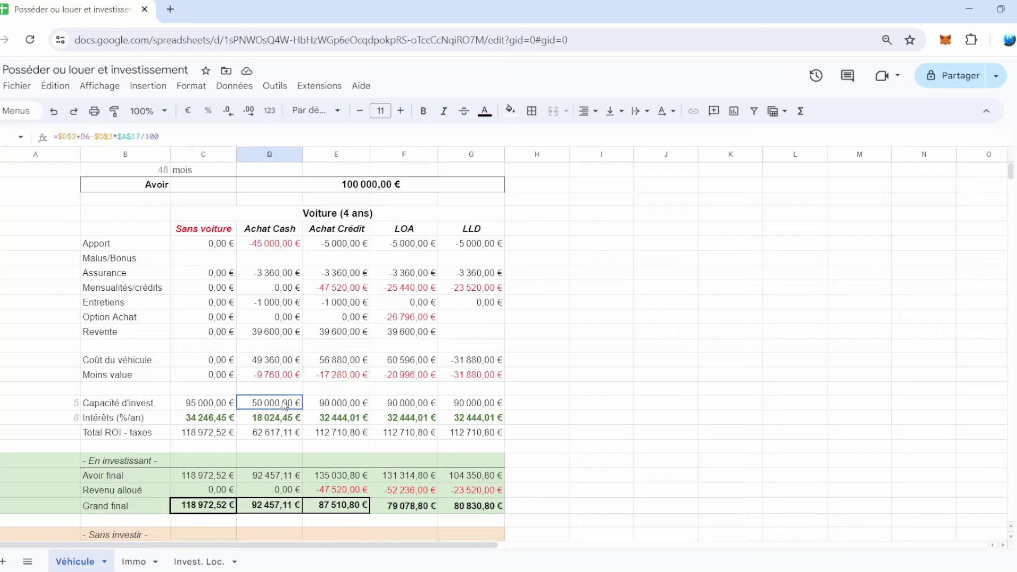
click(329, 406)
click(333, 421)
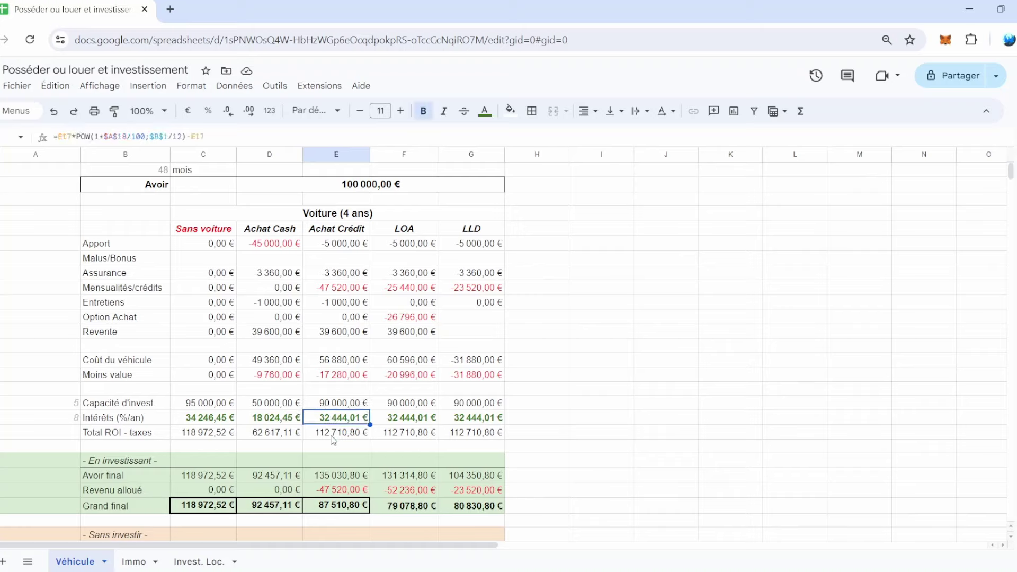
click(331, 434)
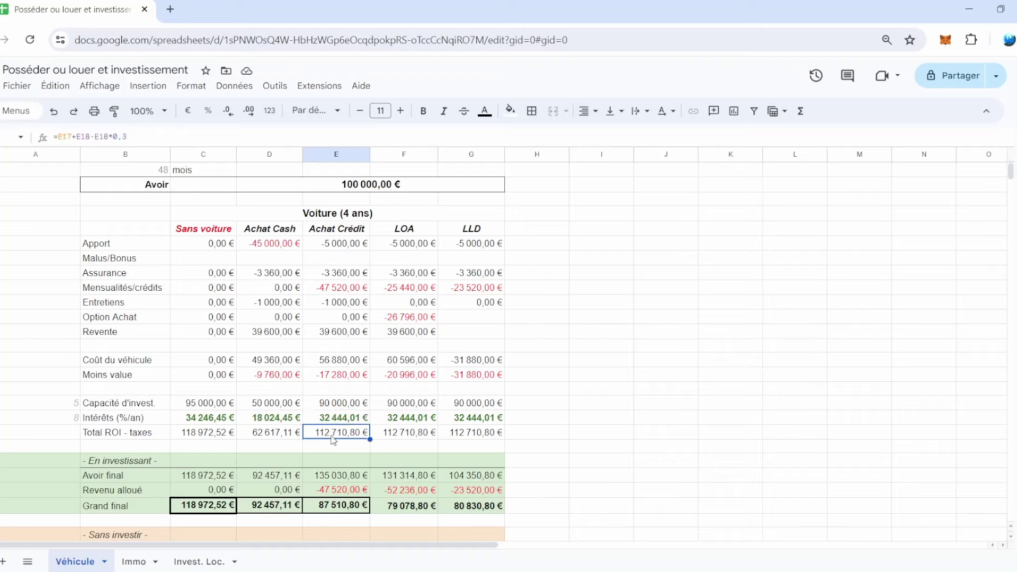
click(329, 478)
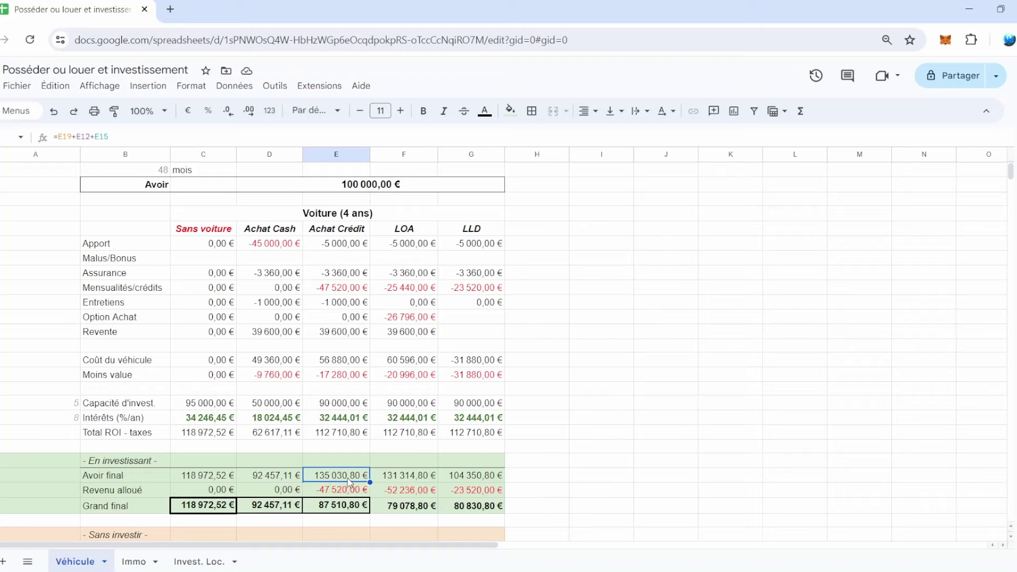
click(330, 492)
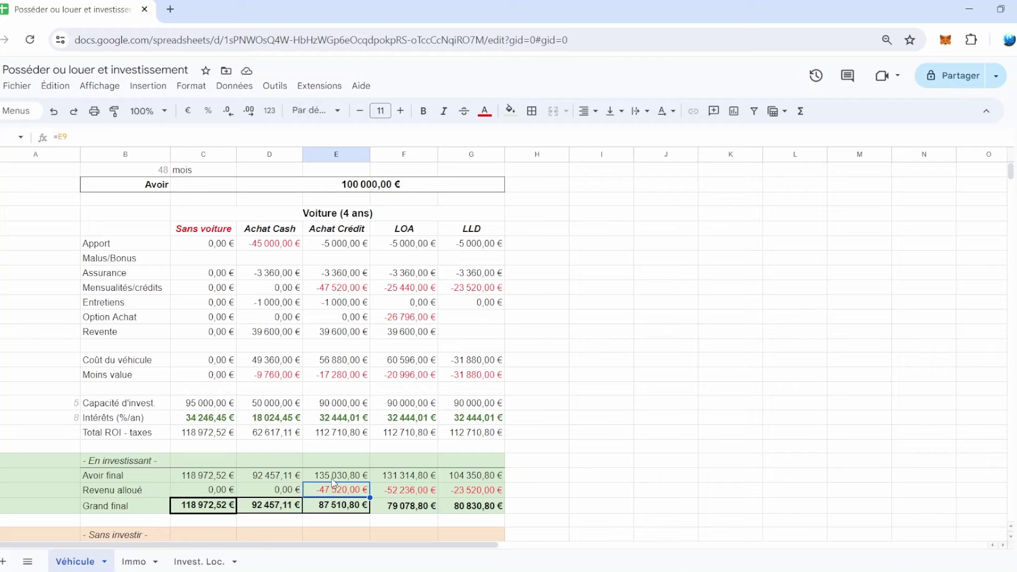
click(337, 508)
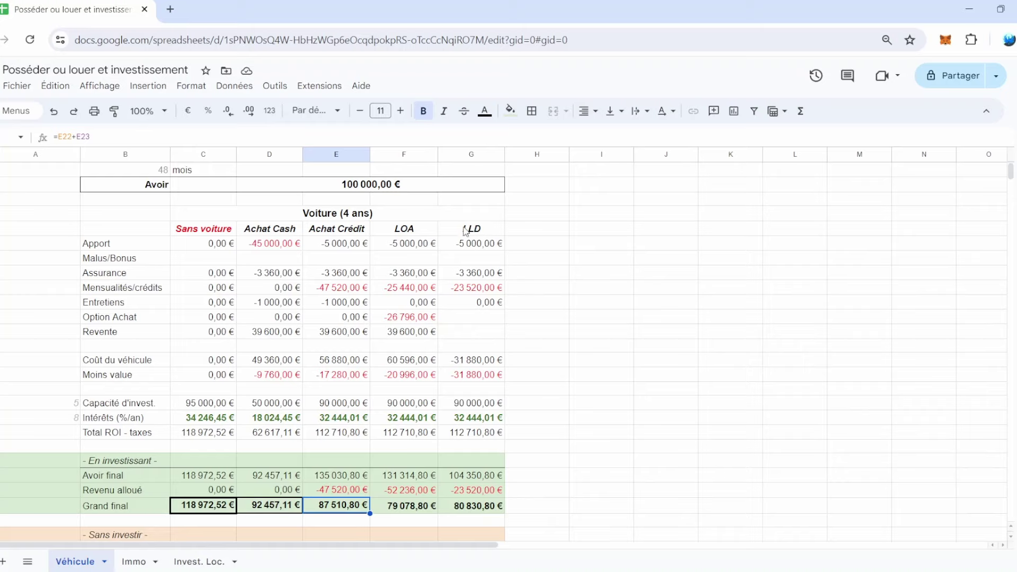
- Inspect the LOA scenario's purchase option and down payment, plus the investment capacity of LOA and LLD
click(406, 230)
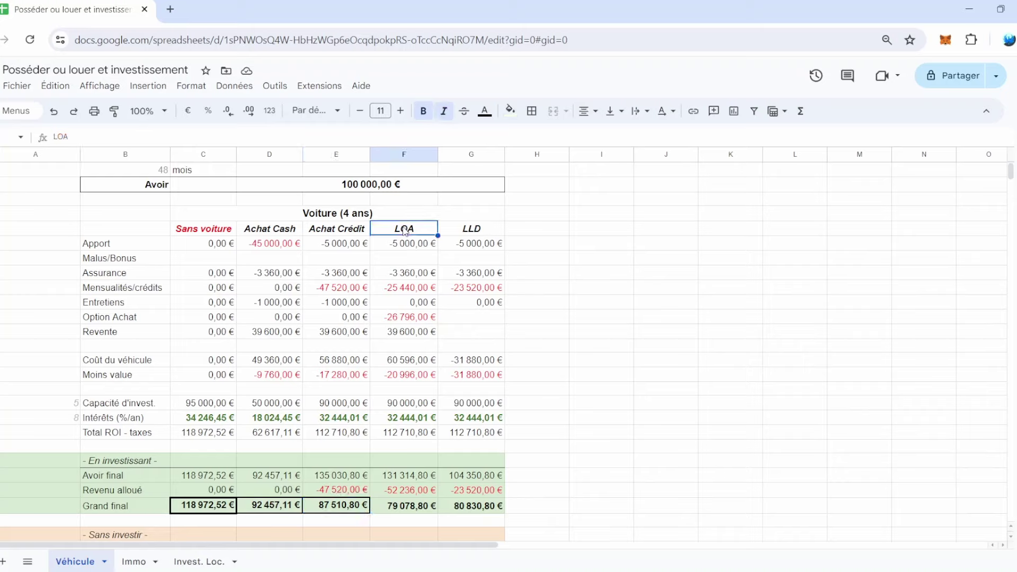
click(407, 317)
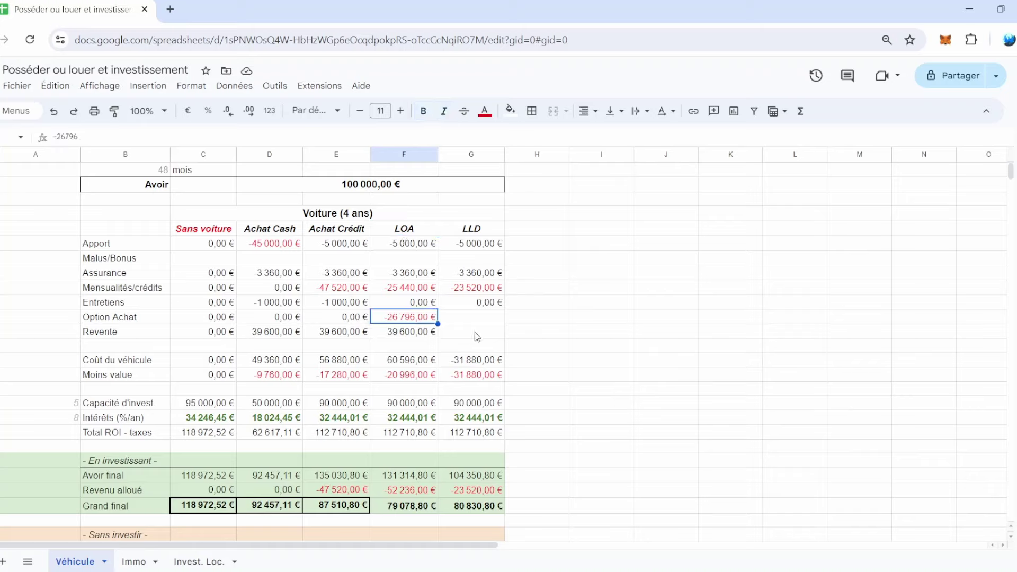
key(Up)
key(Up)
key(Up)
key(Up)
key(Up)
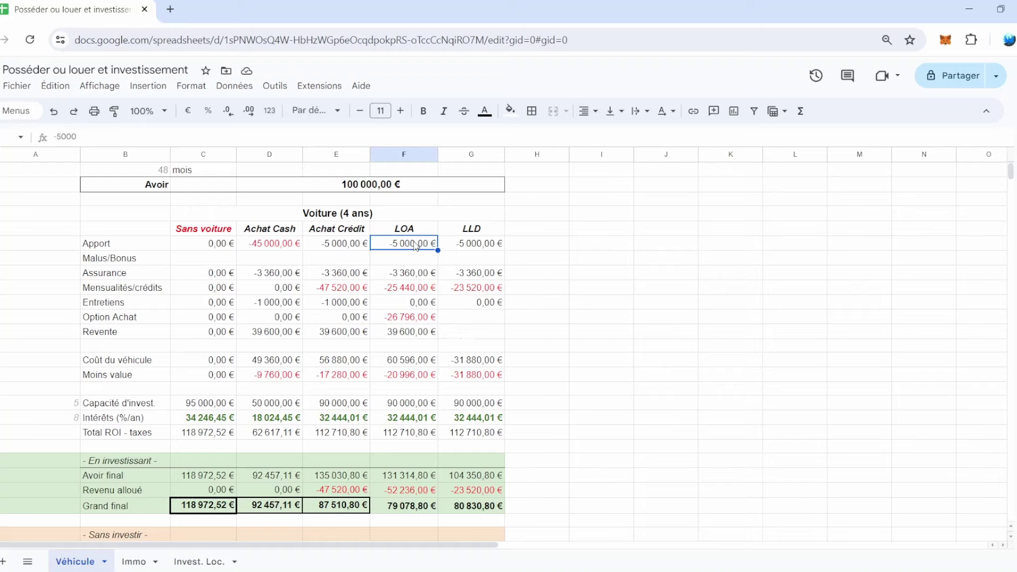
click(403, 404)
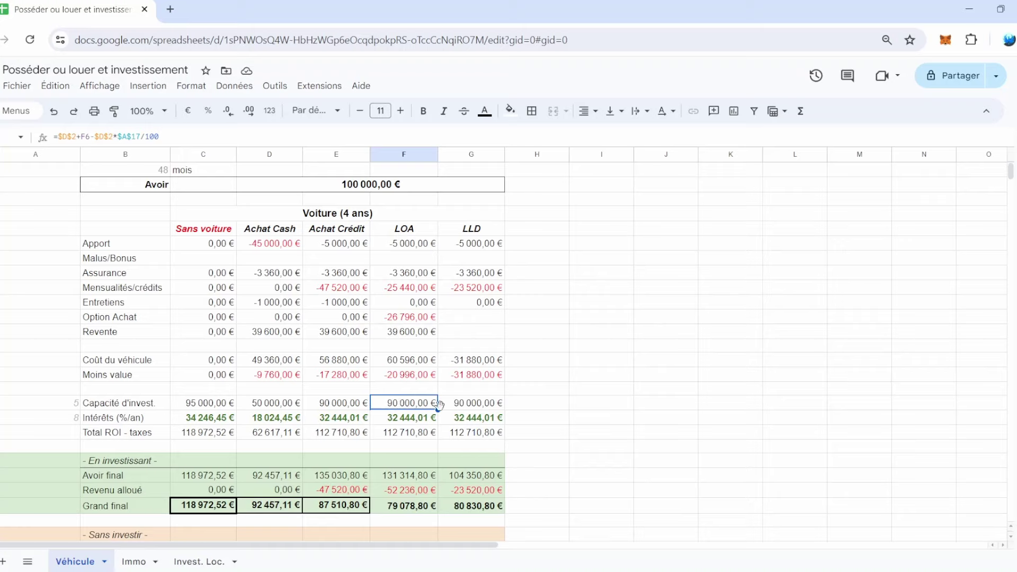
click(460, 407)
- Inspect the LOA insurance and monthly payment formulas, and the maintenance cells of LOA and LLD
click(393, 276)
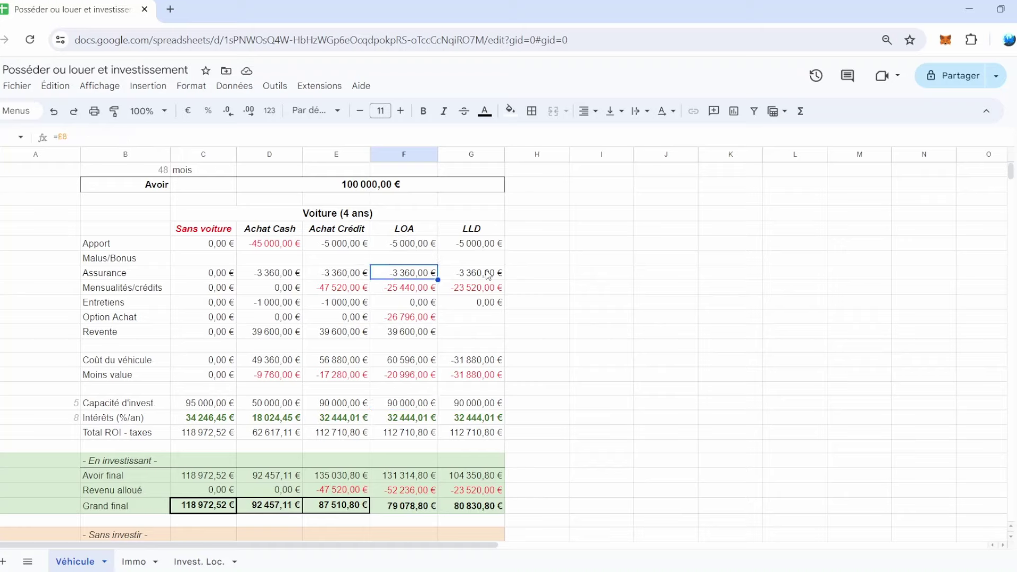
click(418, 289)
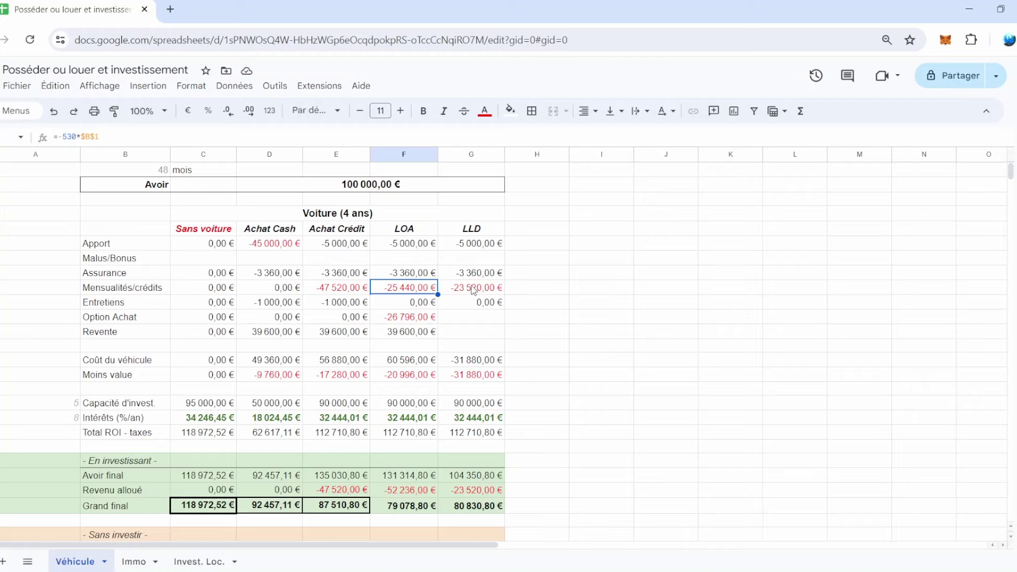
click(414, 303)
click(453, 306)
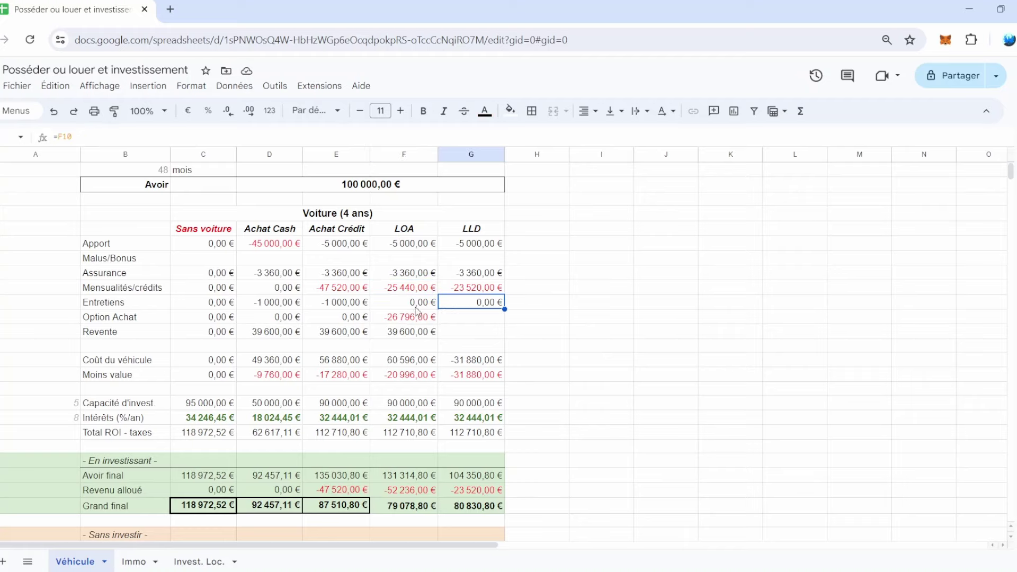
click(417, 312)
click(458, 310)
- Compare the purchase option and resale cells of LOA and LLD, and check the LLD vehicle cost formula
click(409, 318)
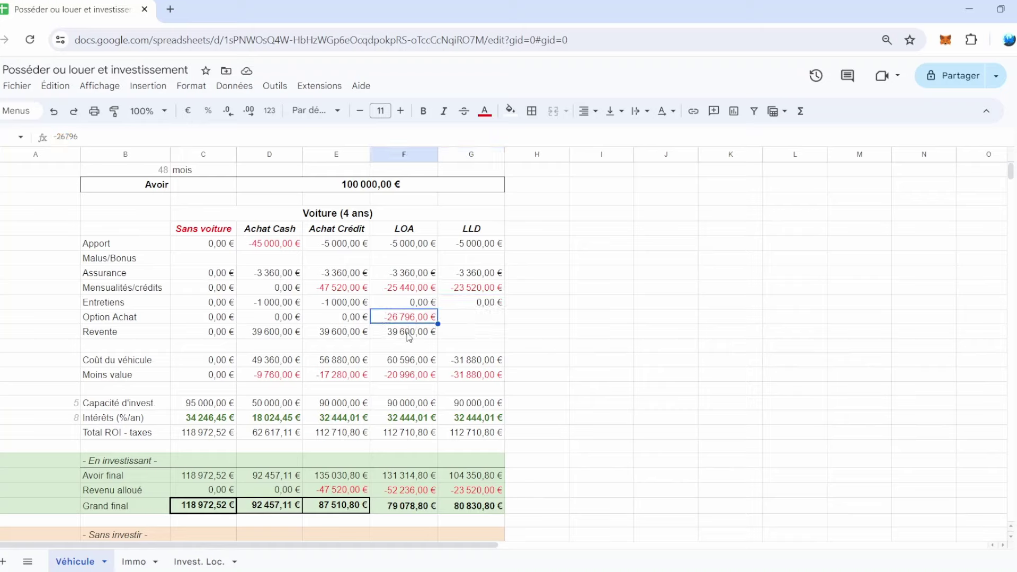
click(405, 334)
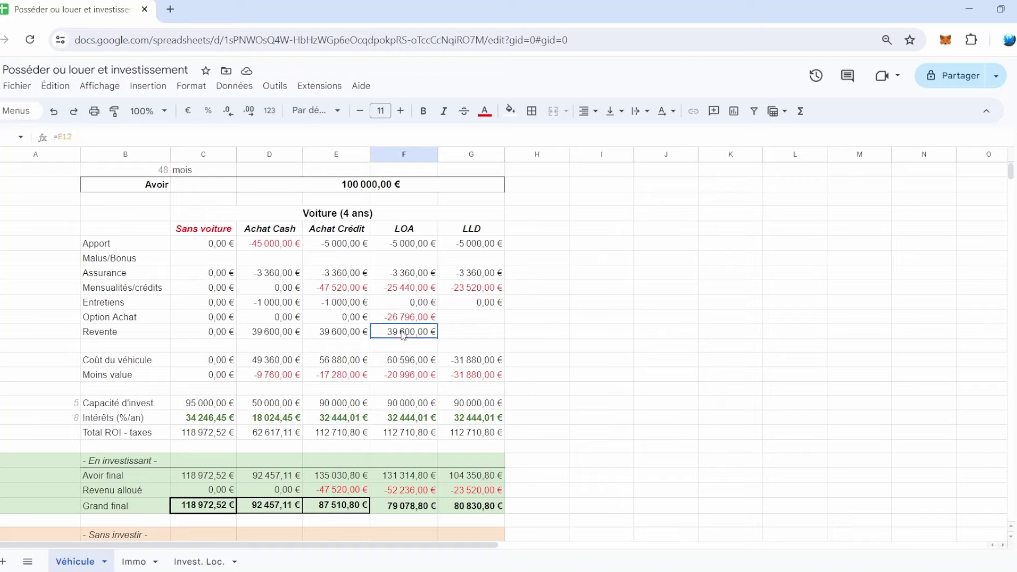
click(487, 320)
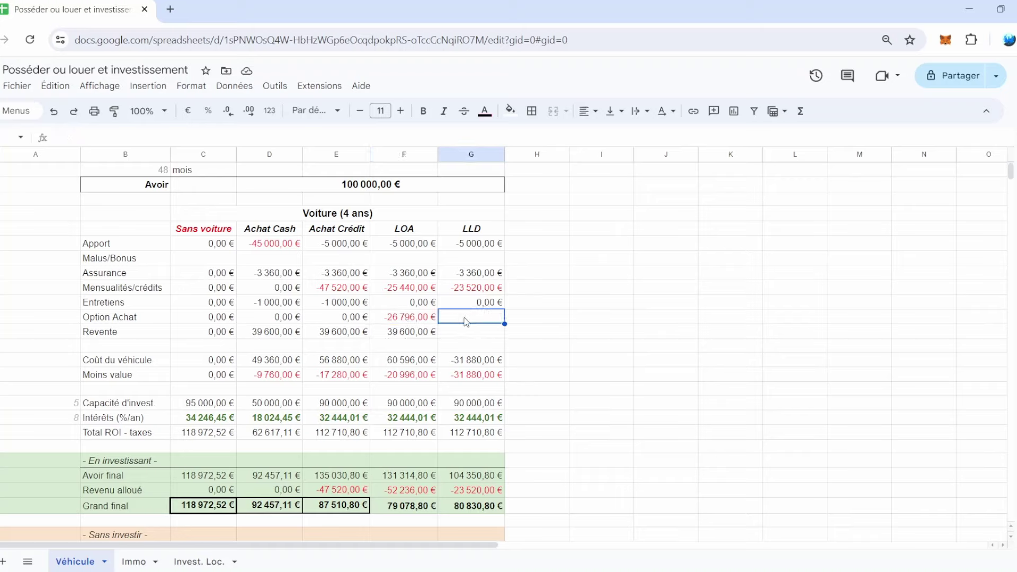
click(462, 338)
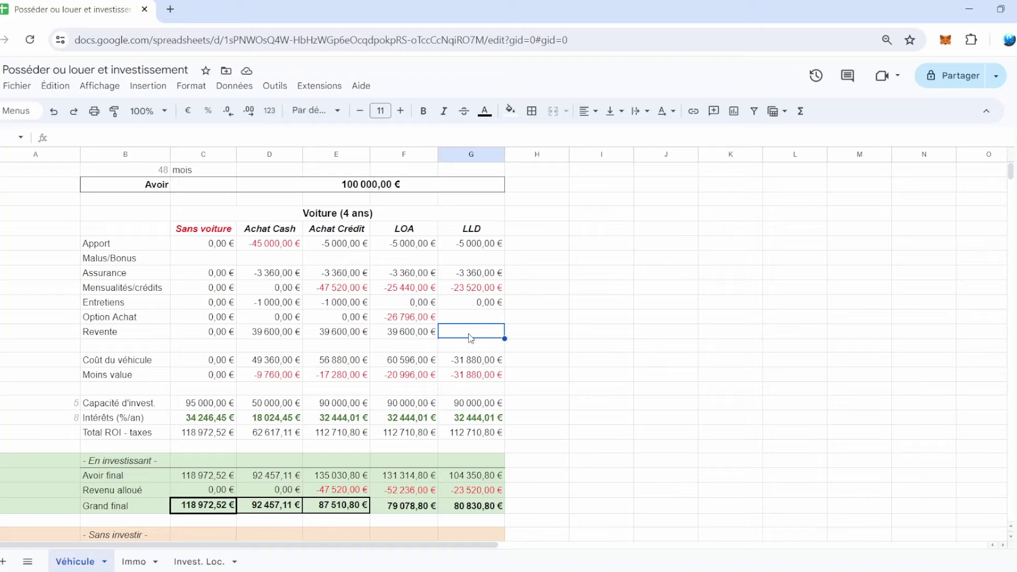
click(469, 360)
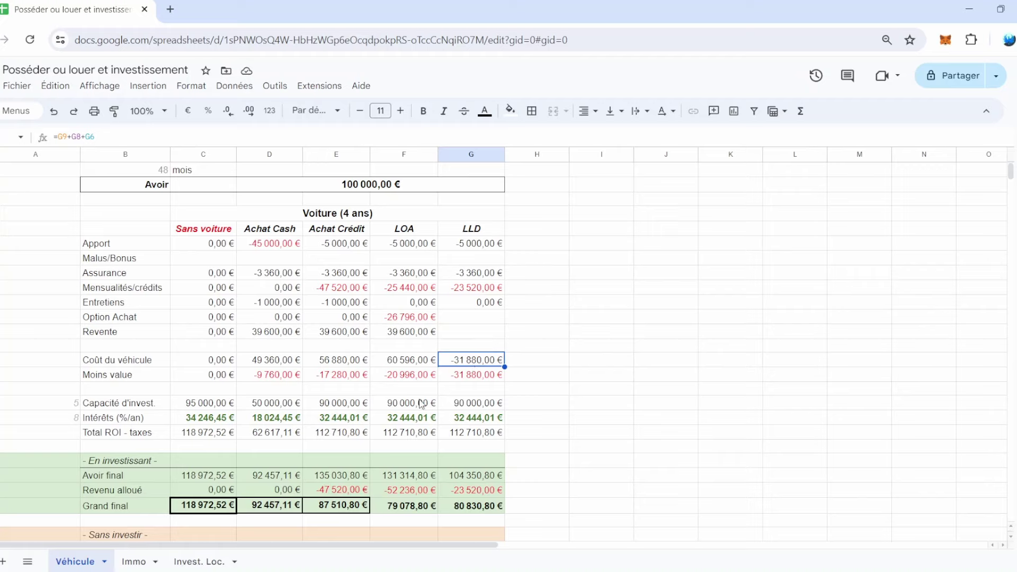
- Review the LOA and LLD investment capacity, interest, after-tax ROI and Avoir final cells in the investing case
drag(419, 403, 466, 435)
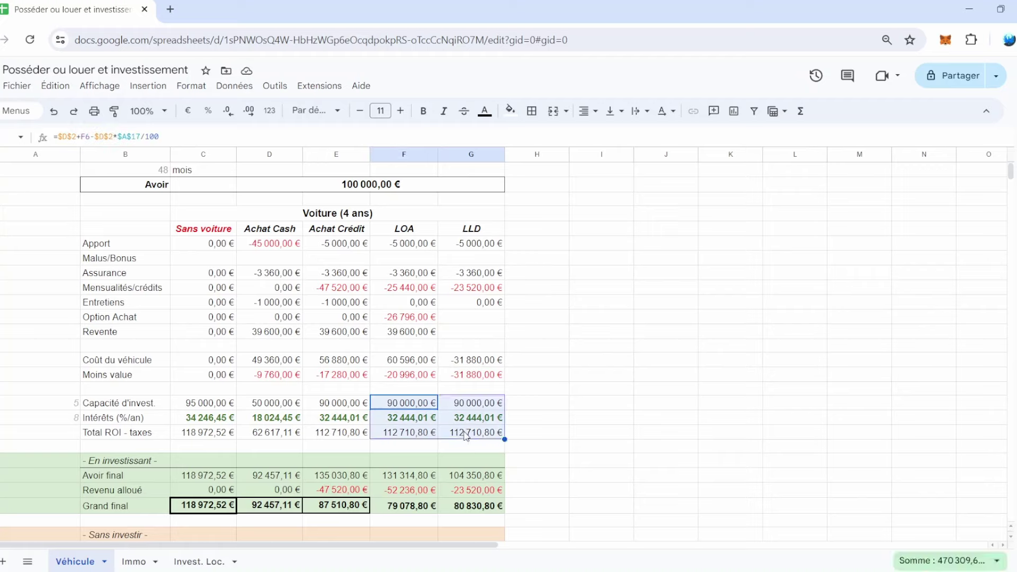
click(466, 435)
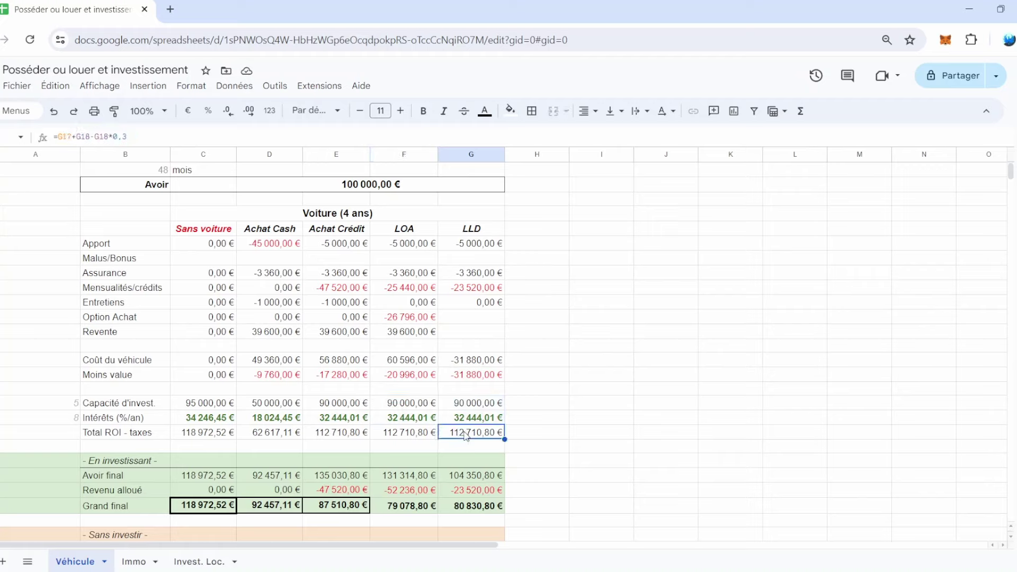
click(403, 432)
click(407, 475)
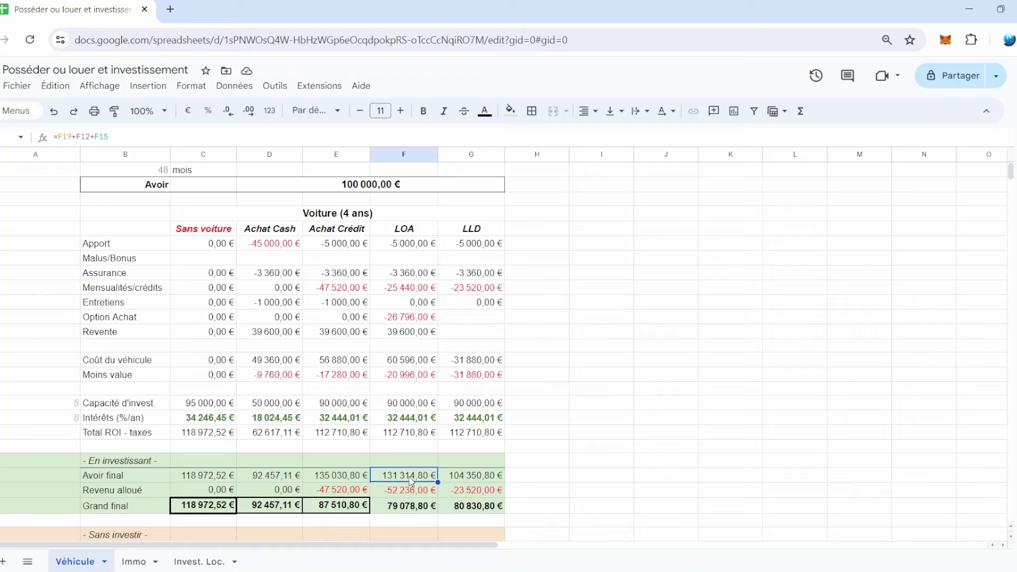
click(488, 477)
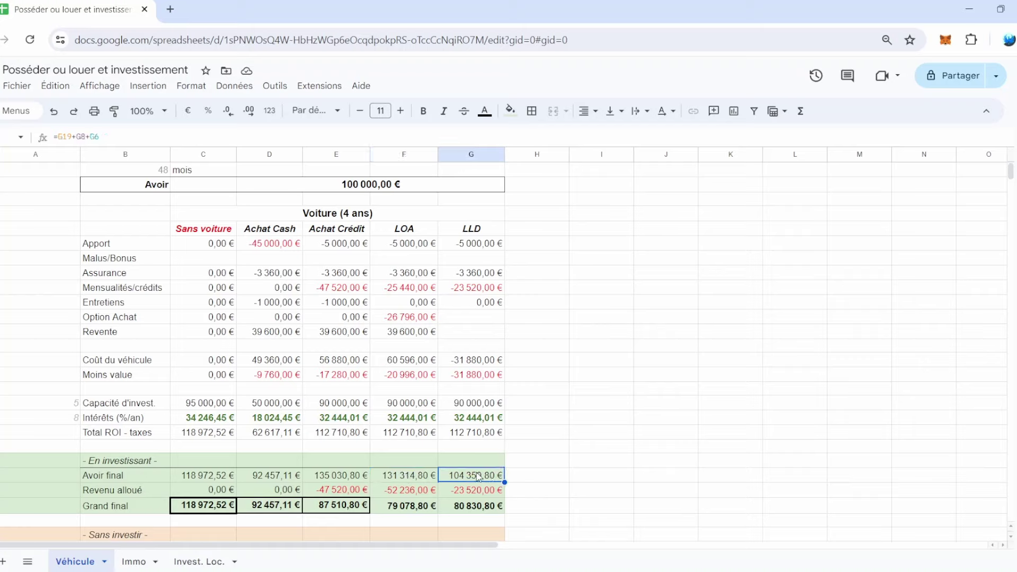
- Trace LOA's Revenu alloué to its monthly payments and purchase option, and check the Grand final formulas of LOA and LLD
click(403, 491)
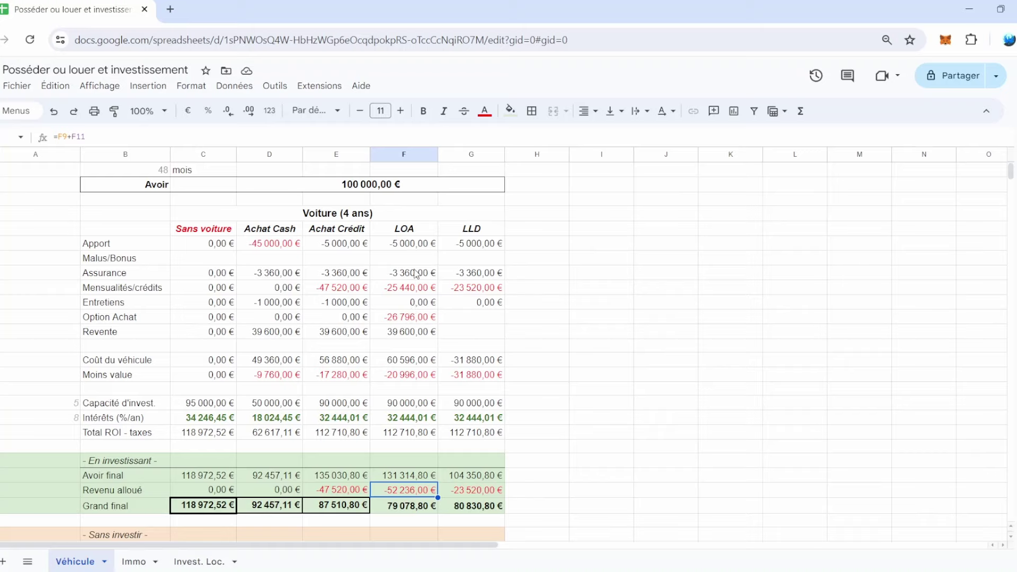
click(408, 290)
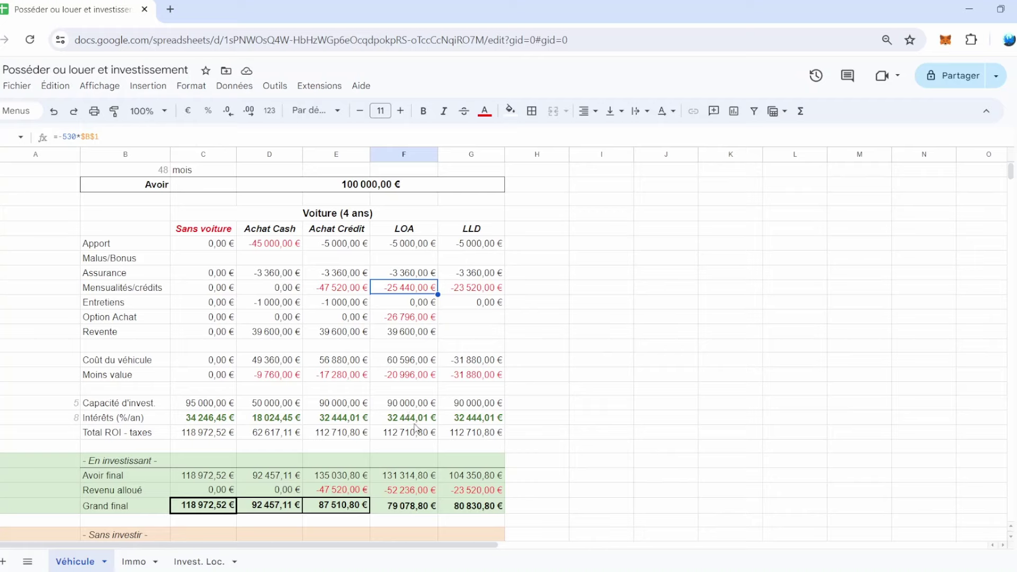
click(410, 318)
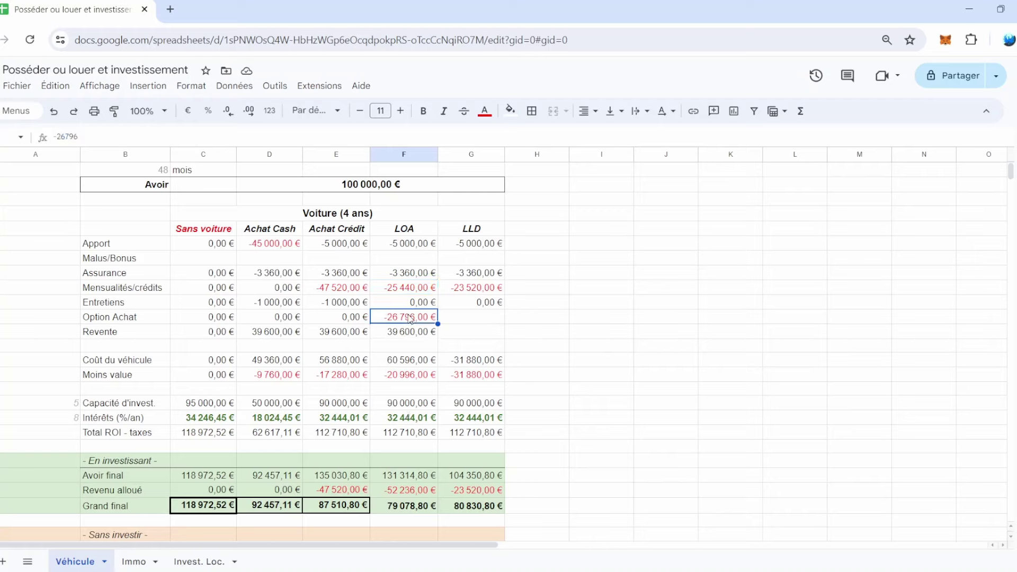
click(409, 491)
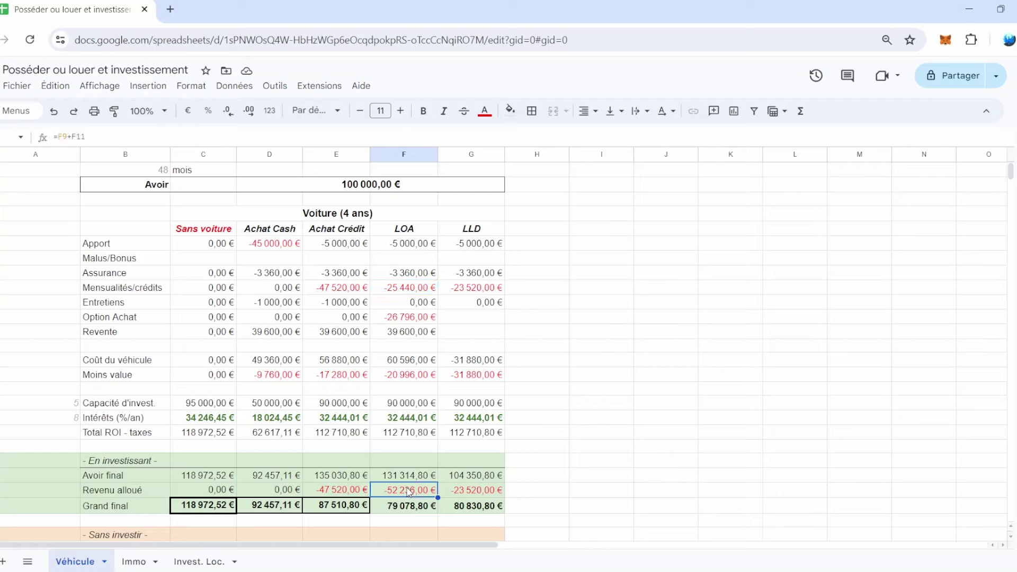
click(401, 510)
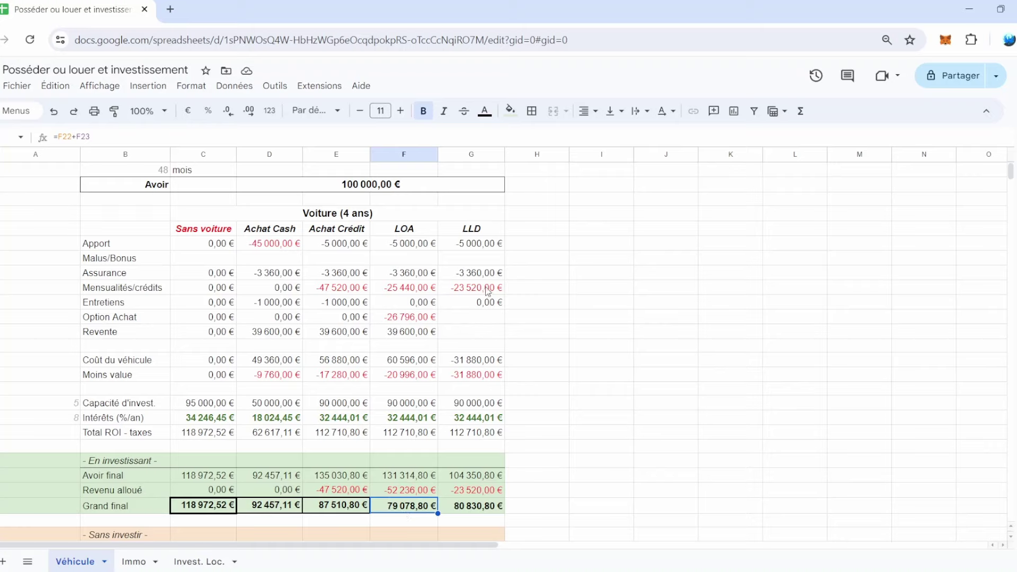
click(468, 509)
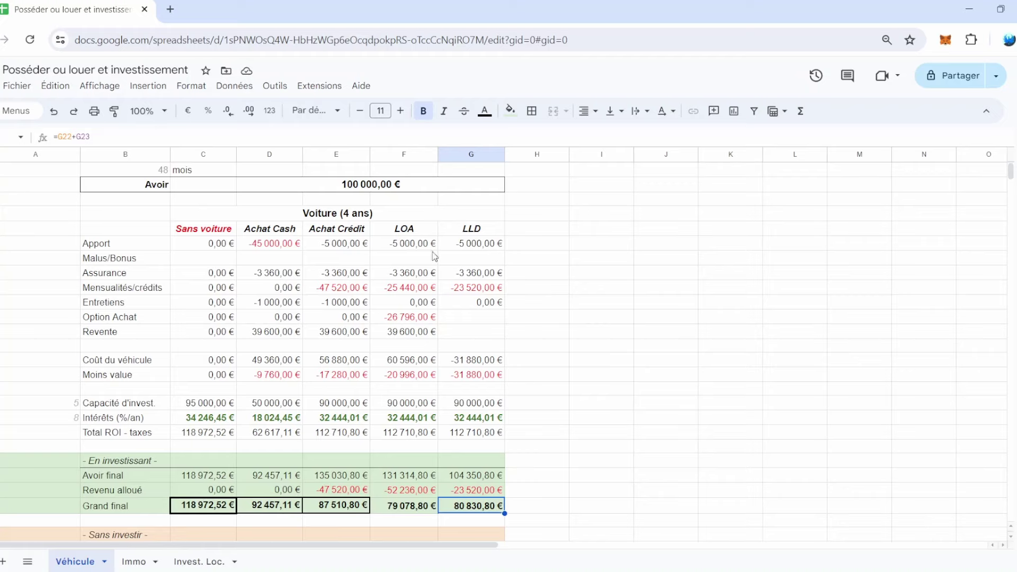
- Check Achat Cash's Revenu alloué and compare the investing-case Grand final across all five car scenarios
click(280, 490)
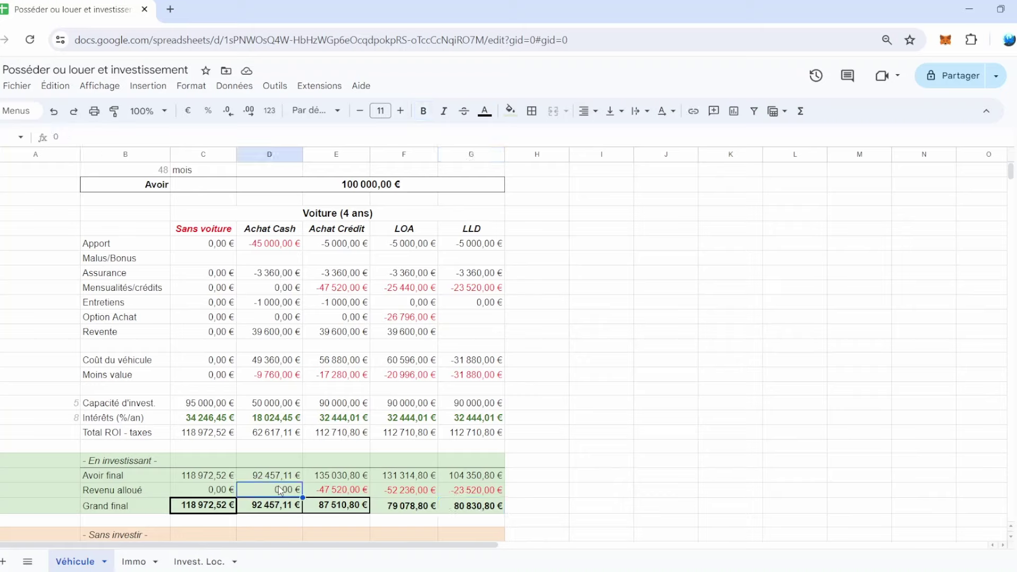
click(198, 508)
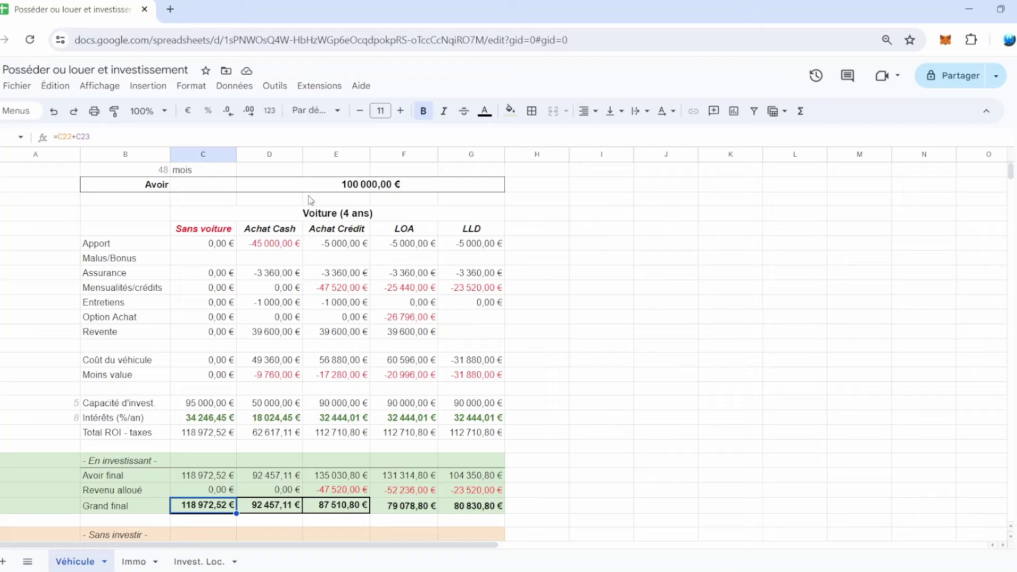
click(262, 508)
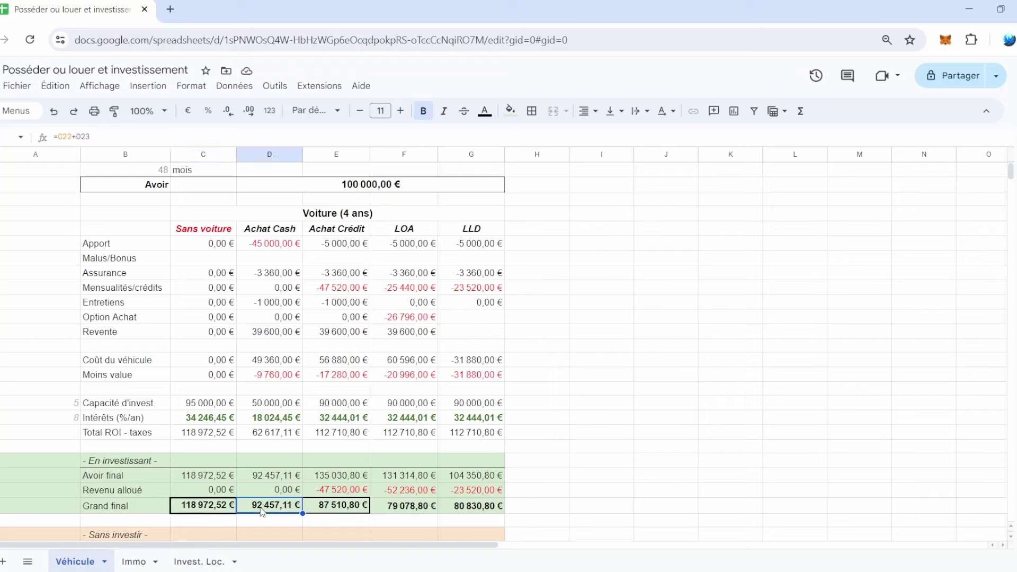
click(332, 510)
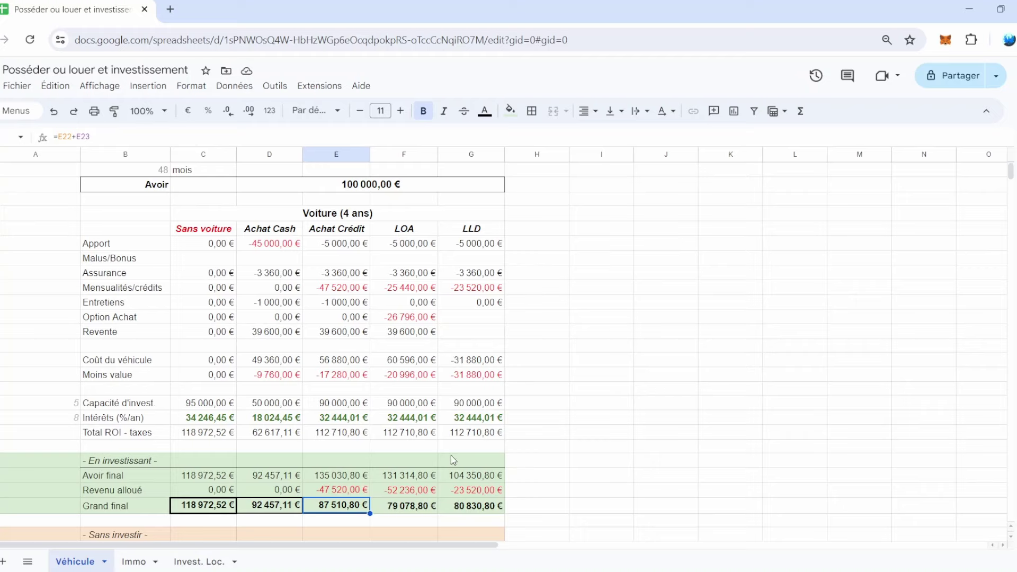
click(421, 511)
click(478, 509)
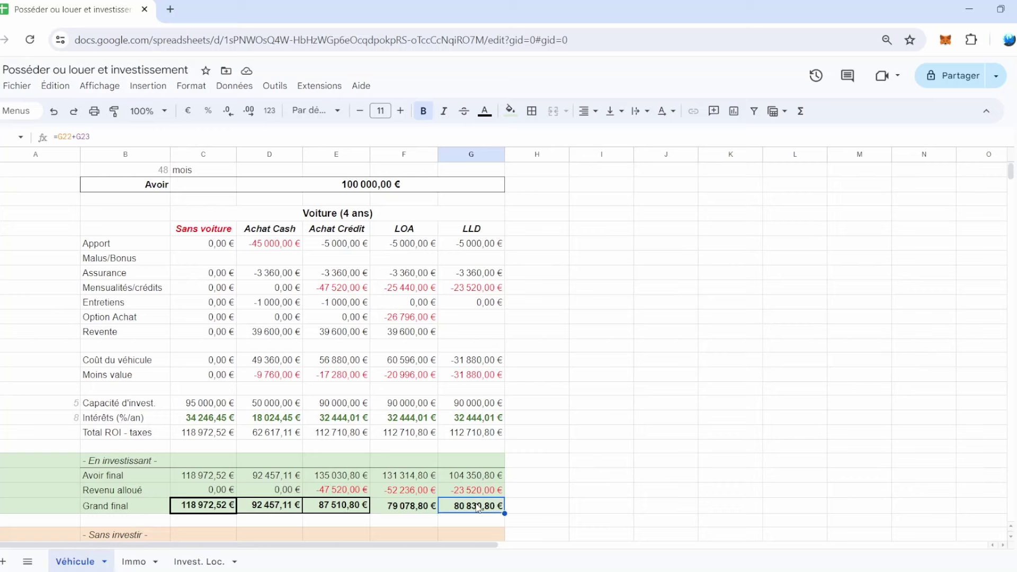
- Highlight the LOA and LLD columns from their headings down to the En investissant row to review both leasing scenarios
click(535, 258)
drag(404, 228, 453, 469)
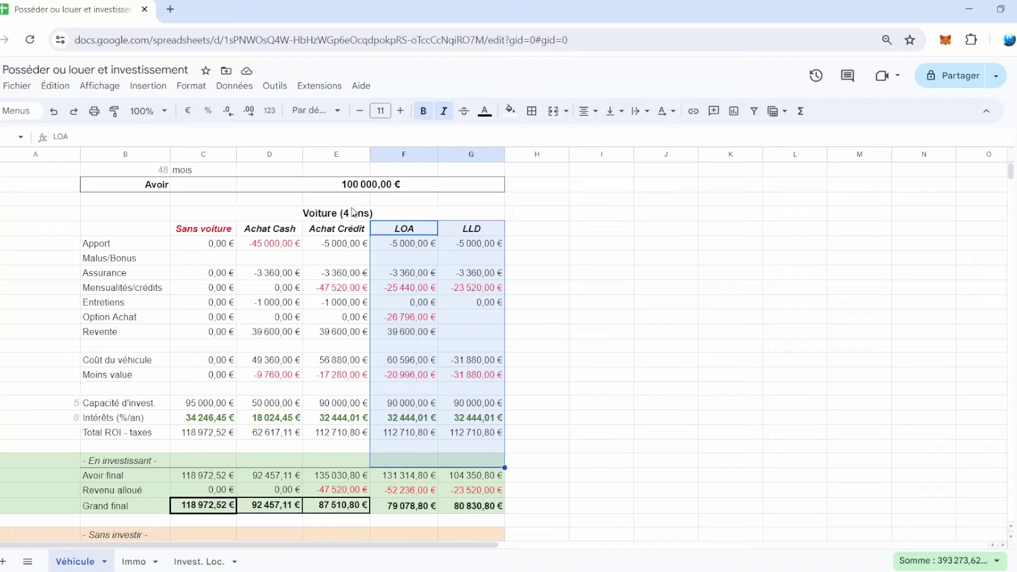
click(319, 319)
- Compare the En investissant and Sans investir results of every car scenario against the starting Avoir
scroll(314, 259, down, 3)
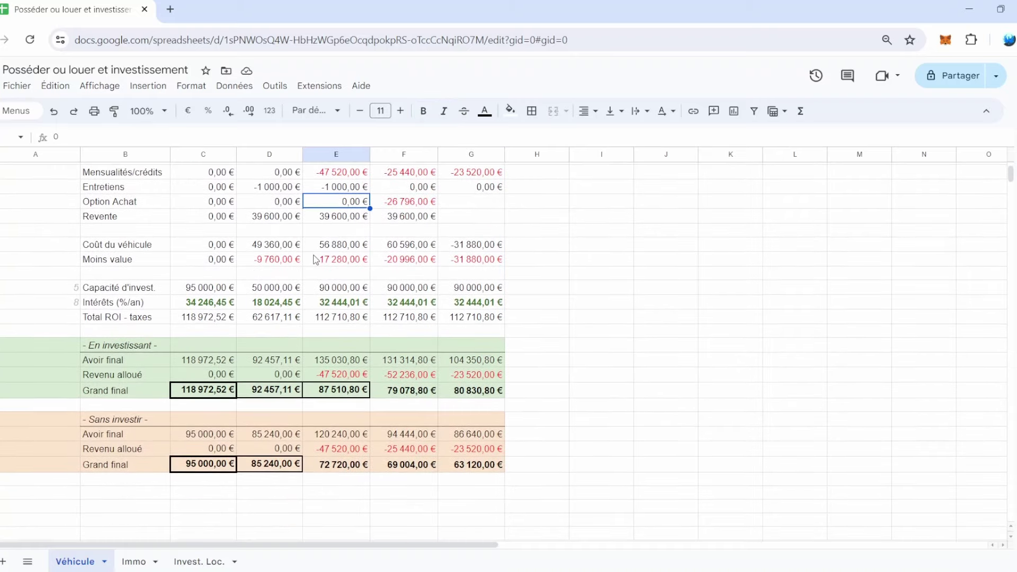
scroll(314, 259, up, 1)
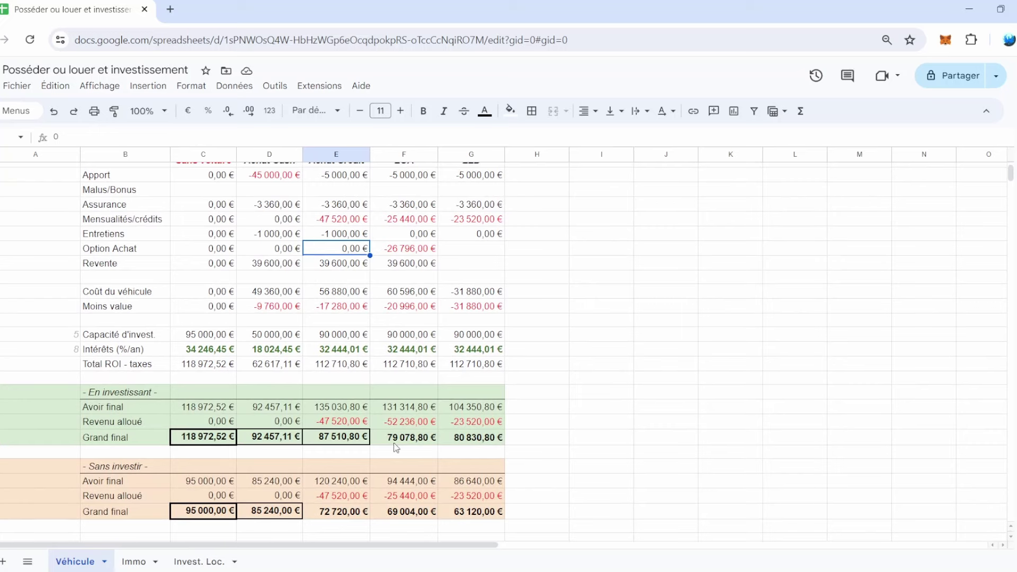
scroll(323, 243, up, 2)
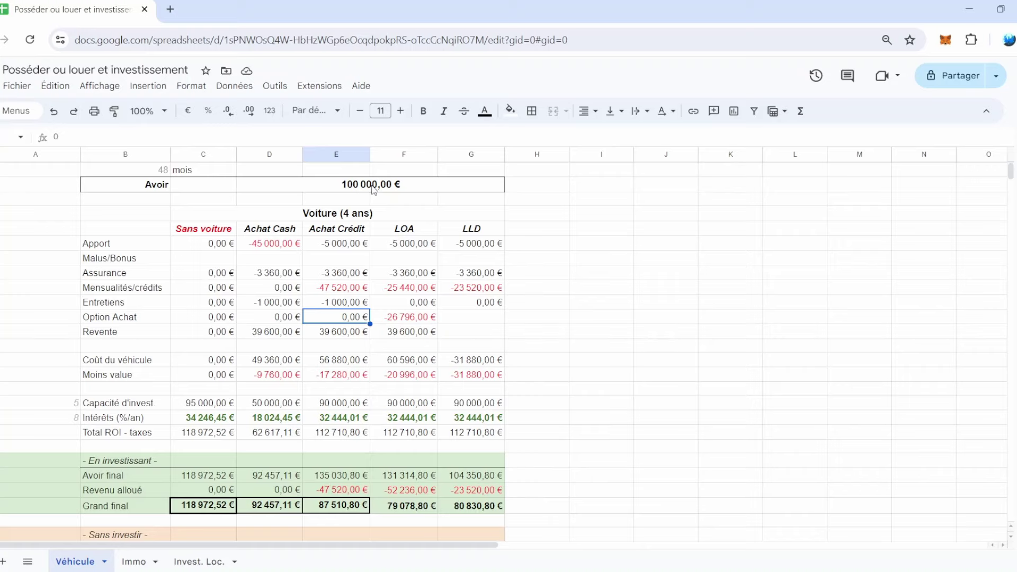
scroll(374, 189, down, 3)
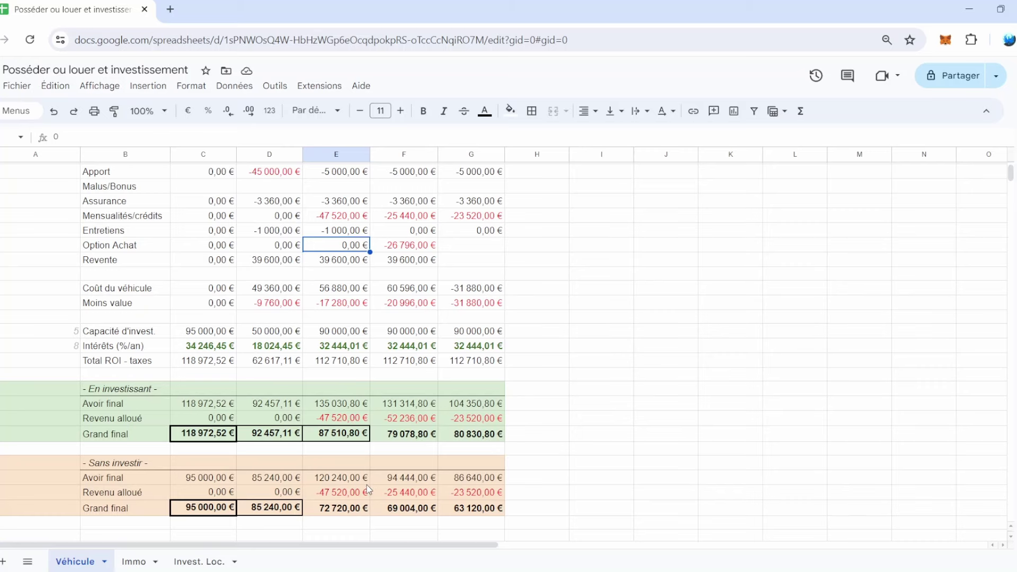
scroll(367, 487, up, 2)
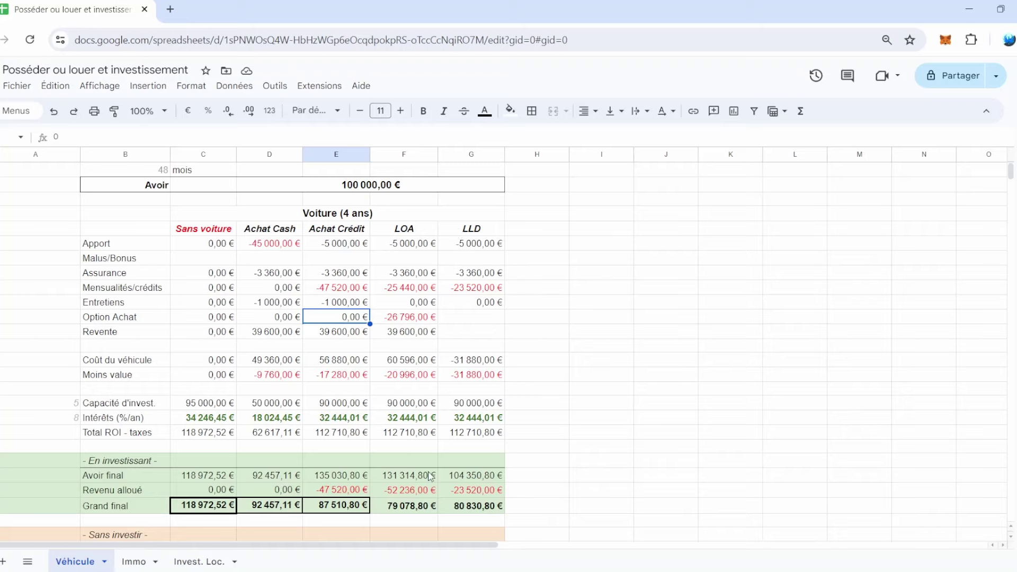
scroll(430, 476, down, 3)
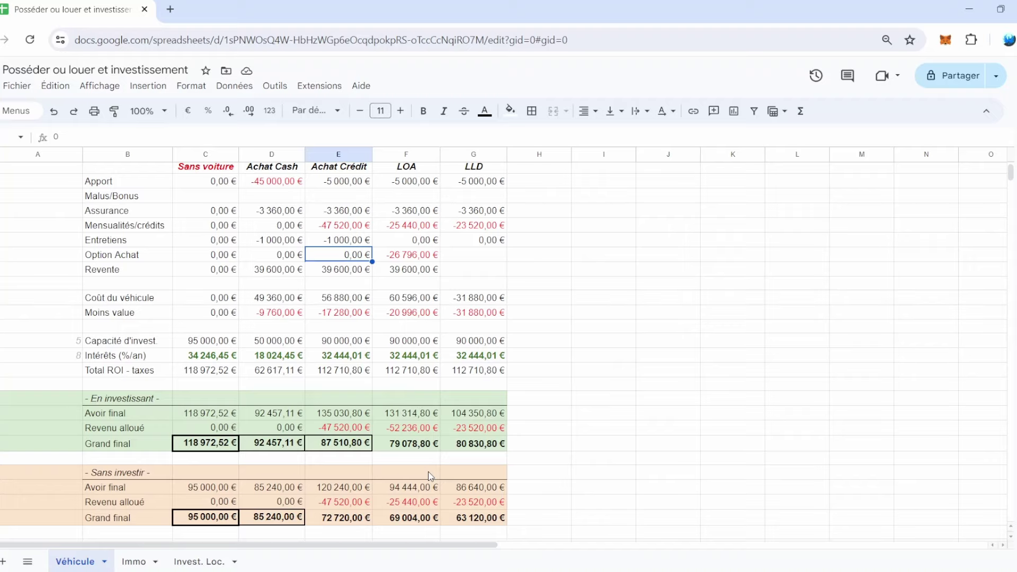
- Open the Immo sheet with the eight-year property comparison
click(137, 563)
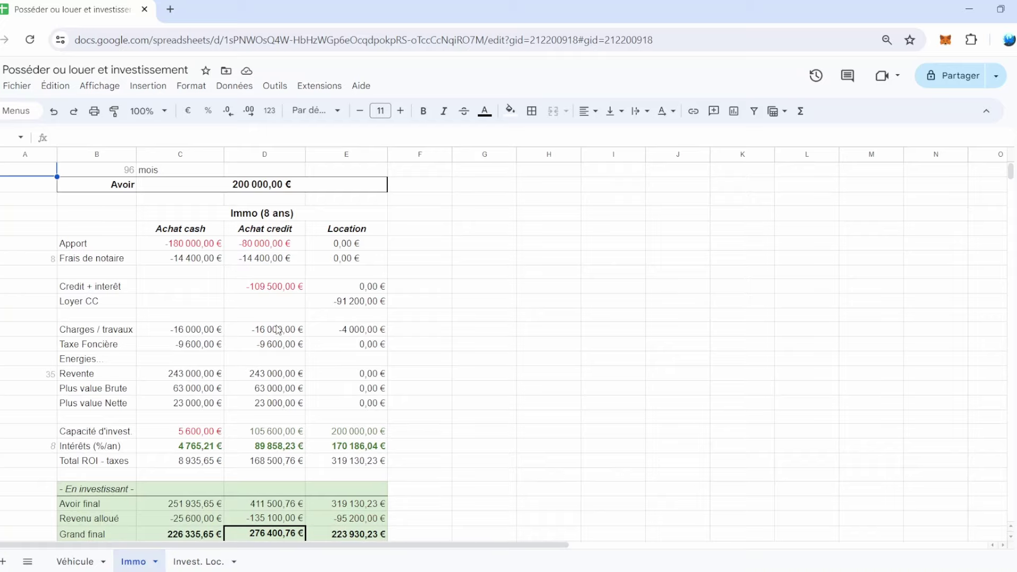
- Review the starting Avoir and the Achat cash column's Apport, Charges / travaux, Taxe Foncière, Revente and gross and net Plus value formulas
click(263, 191)
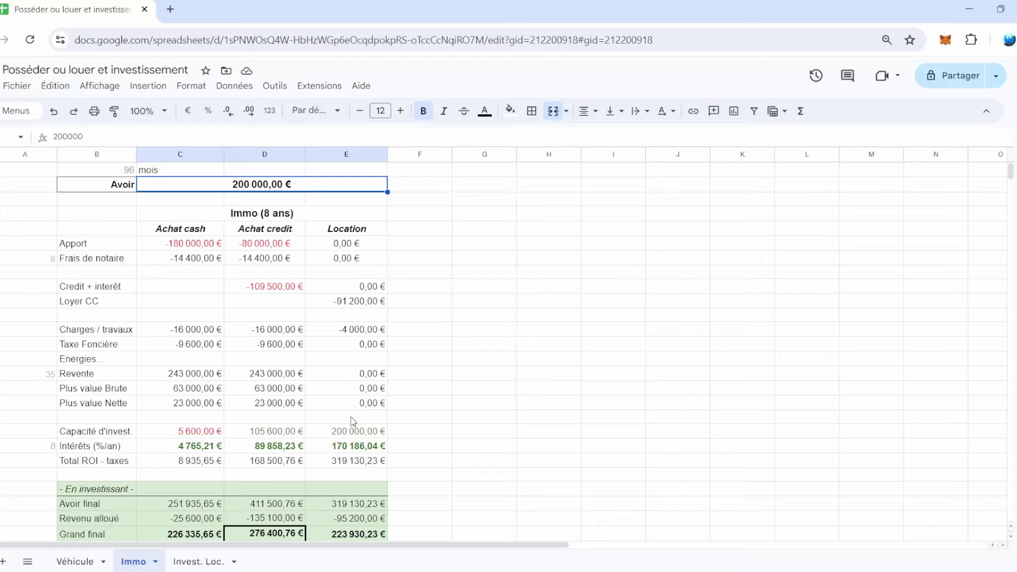
click(194, 242)
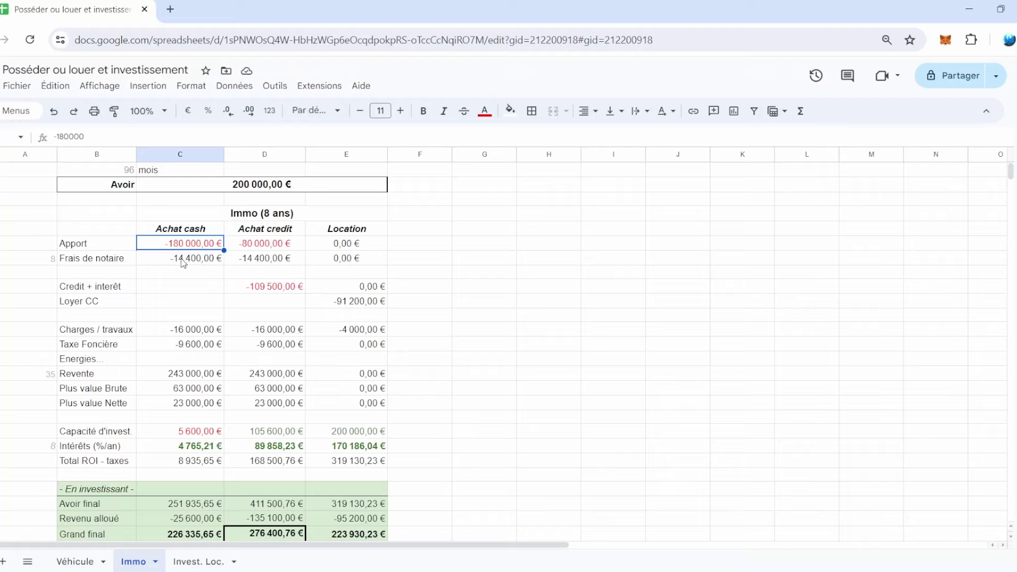
click(175, 329)
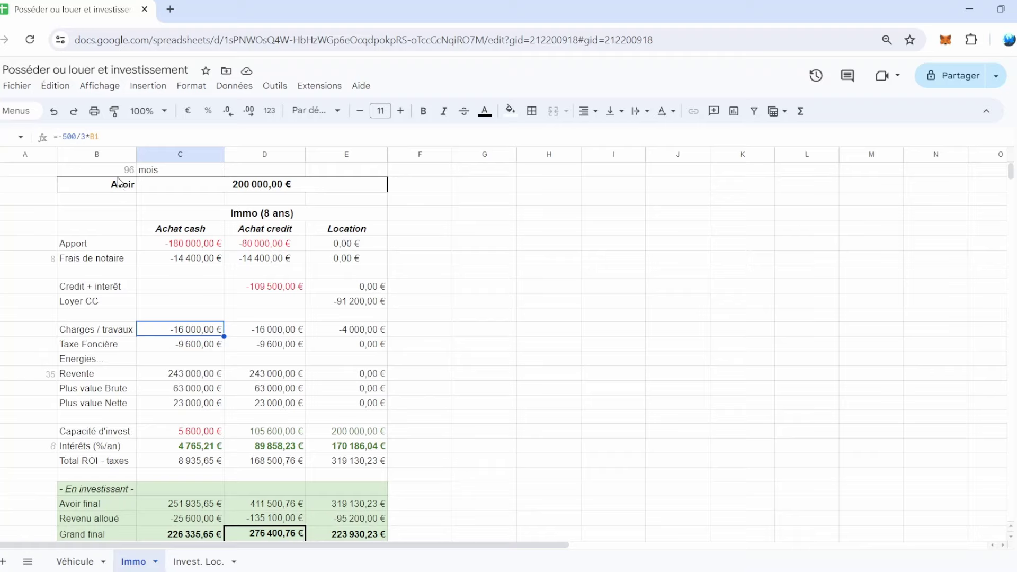
click(187, 345)
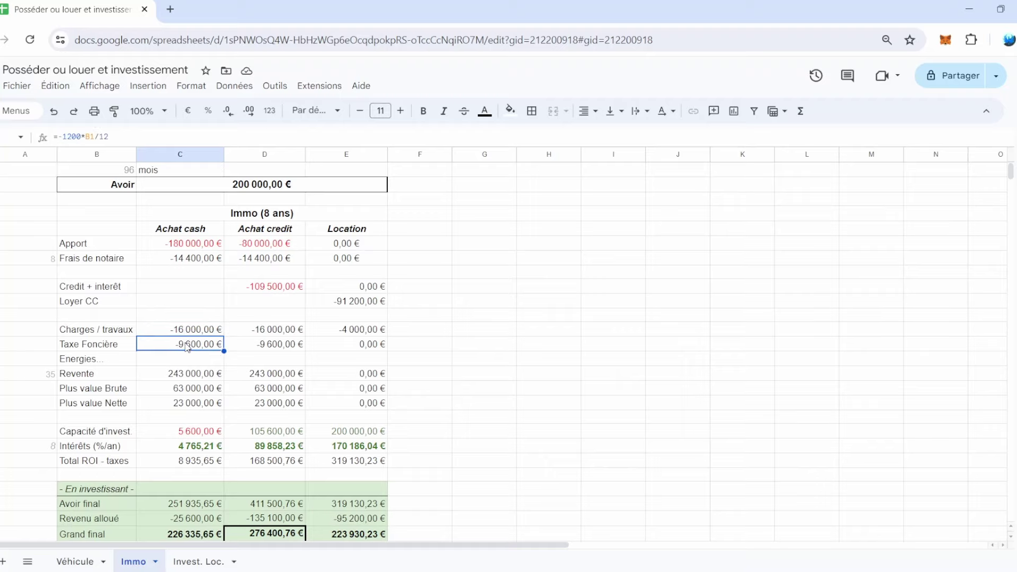
click(188, 375)
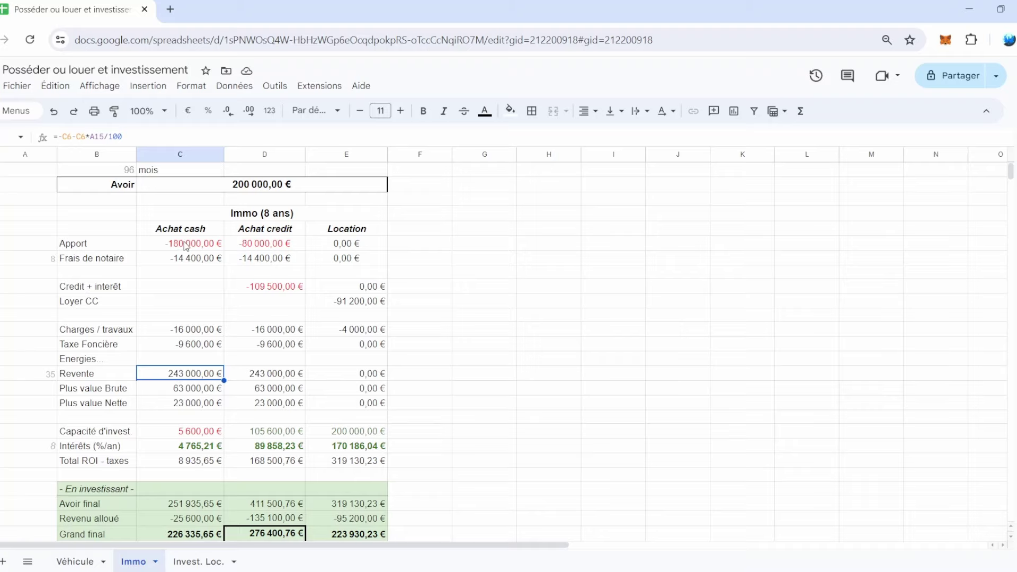
click(184, 390)
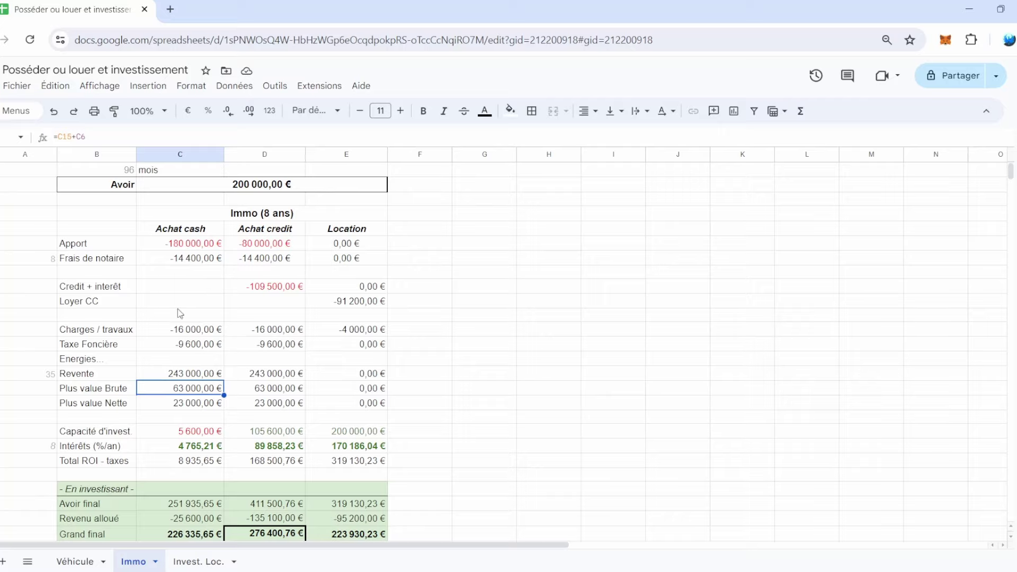
click(189, 406)
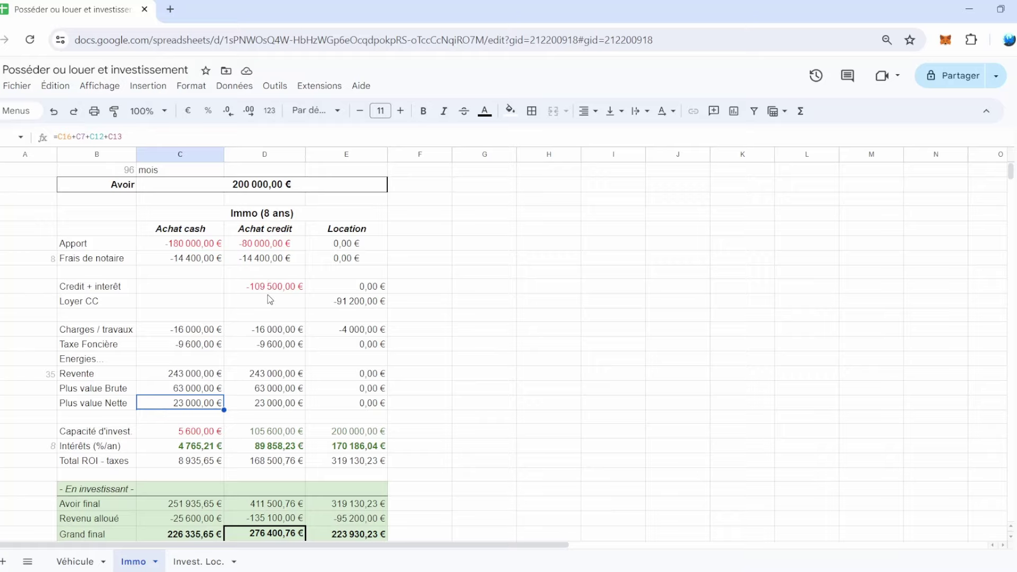
- Edit the Achat credit Plus value Nette formula so that it subtracts 9500 from C17
click(265, 408)
text(=C17)
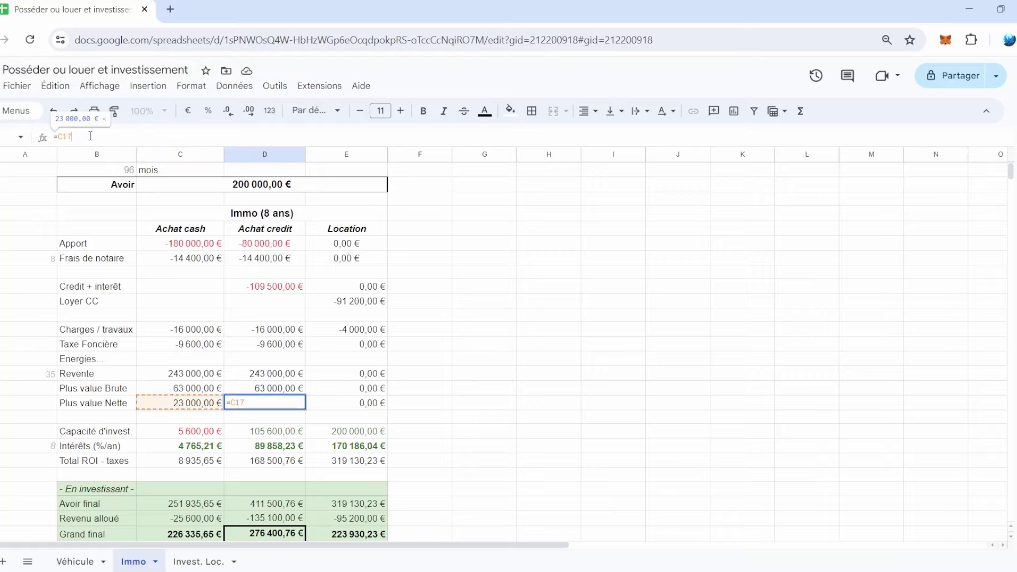
text(*100)
key(Return)
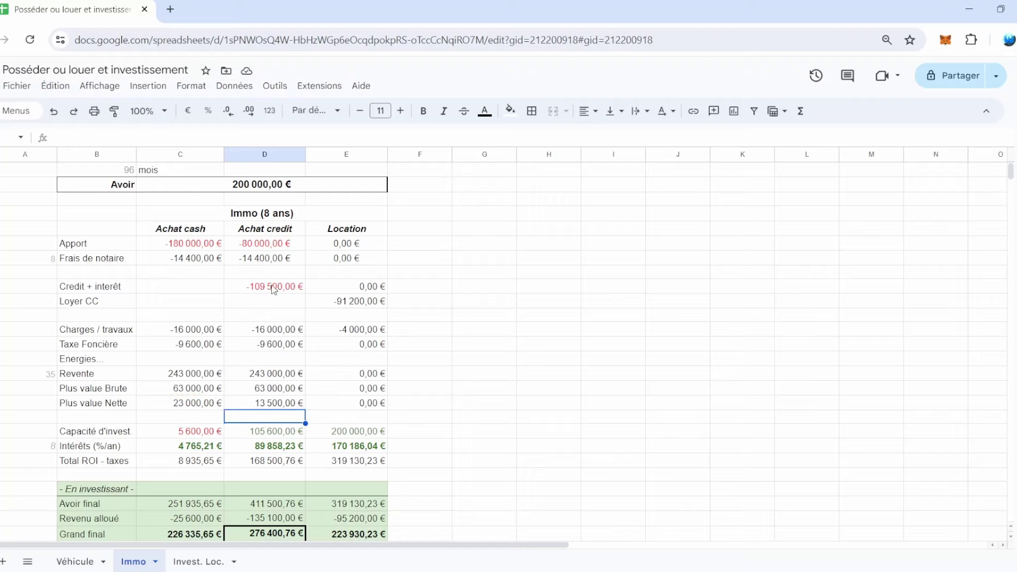
- Review the Achat credit column from Credit + interêt through investing capacity, interest and Total ROI to the En investissant Grand final
click(268, 290)
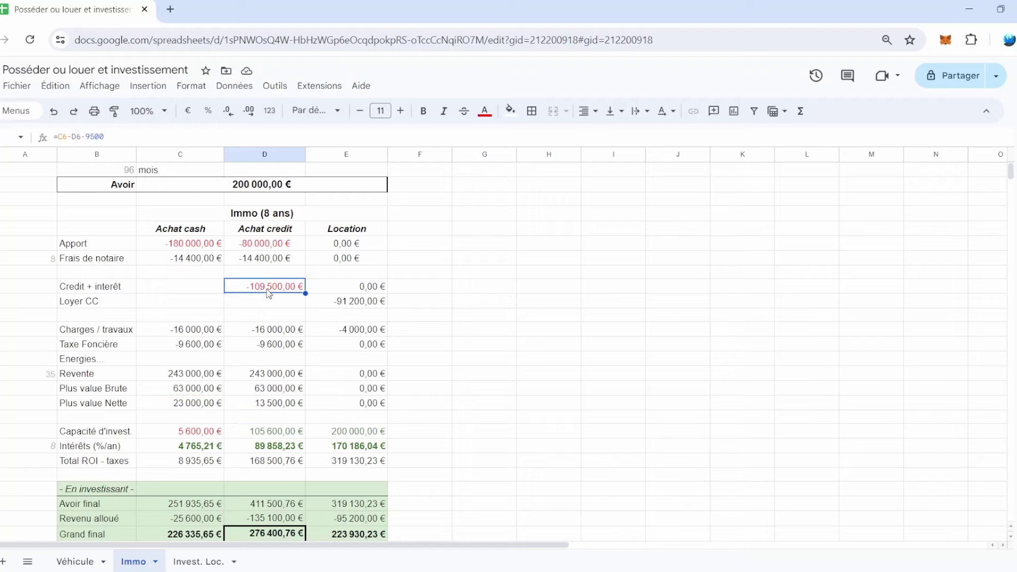
click(256, 433)
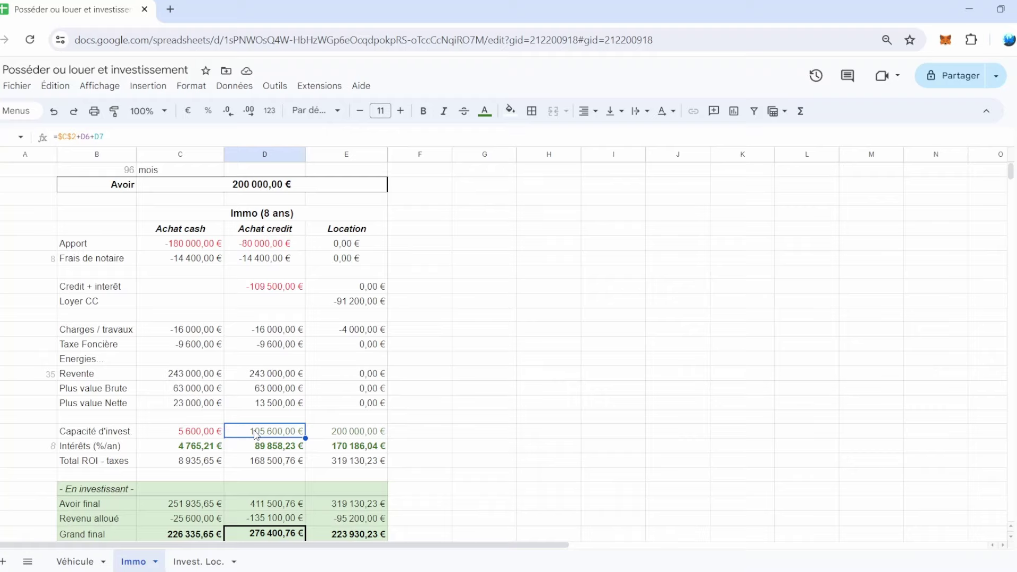
click(274, 450)
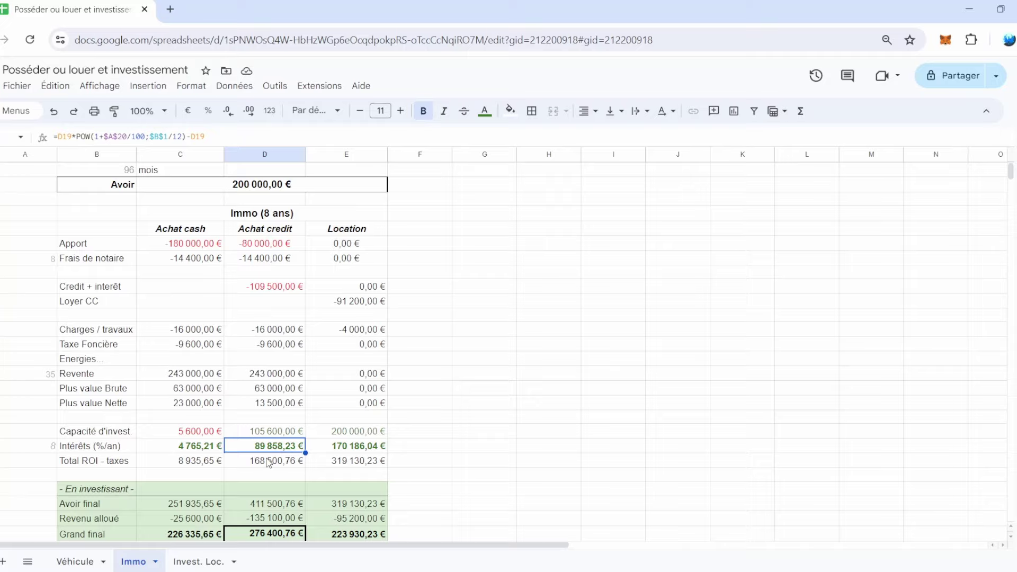
click(269, 462)
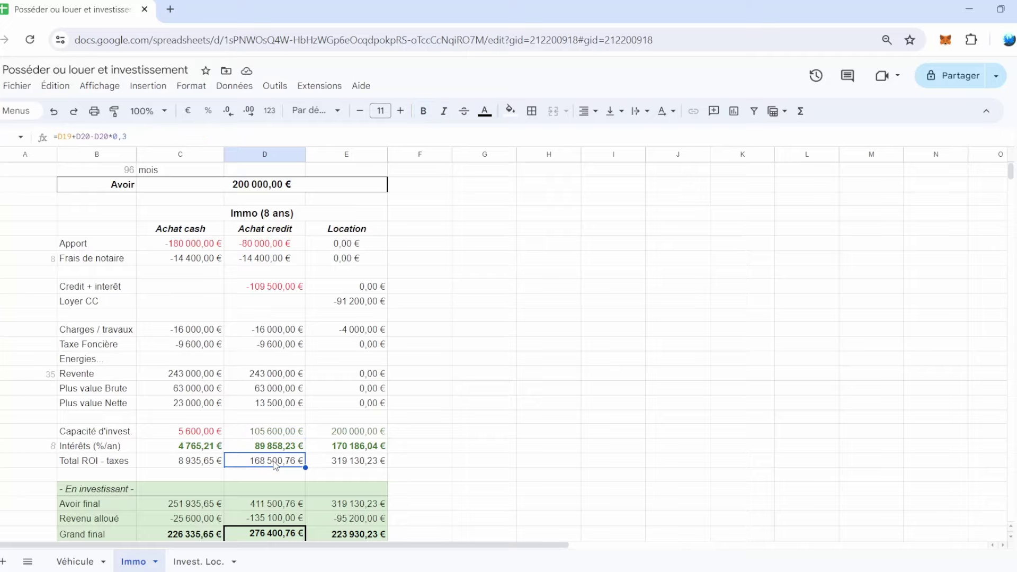
scroll(275, 466, down, 2)
click(257, 461)
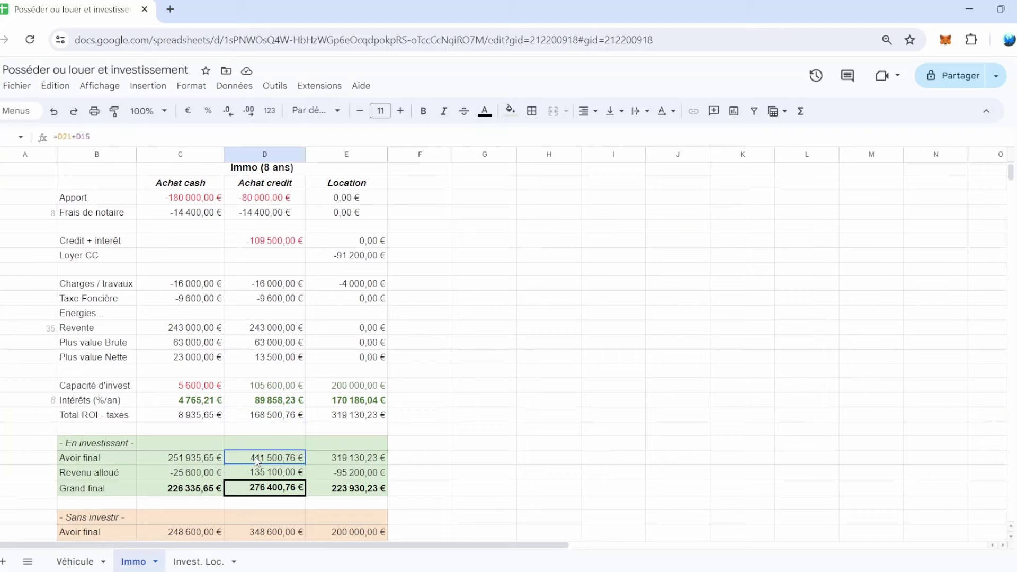
click(247, 478)
click(264, 491)
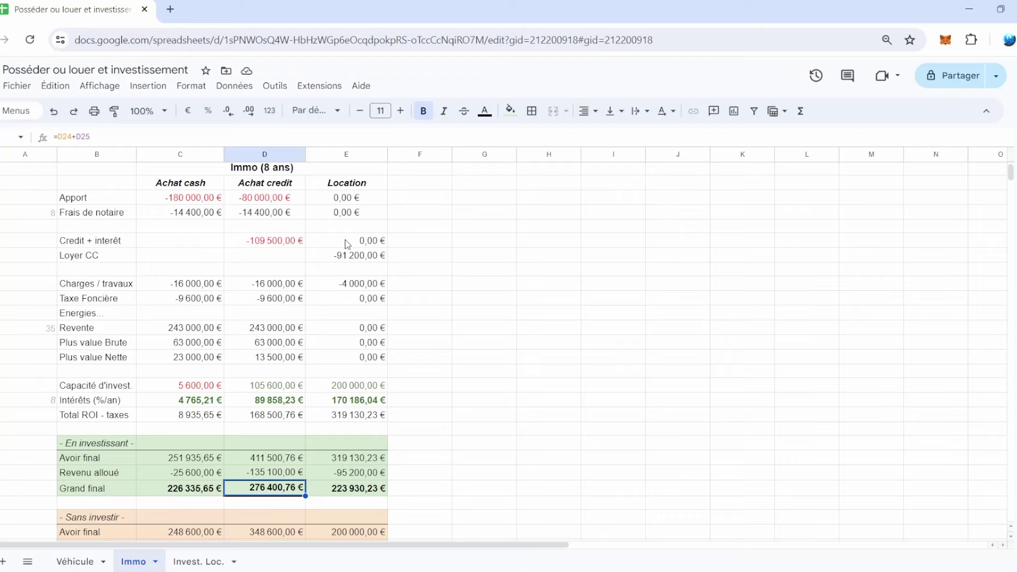
- Review the Location column from Loyer CC and charges through invested interest to the En investissant Grand final
click(336, 259)
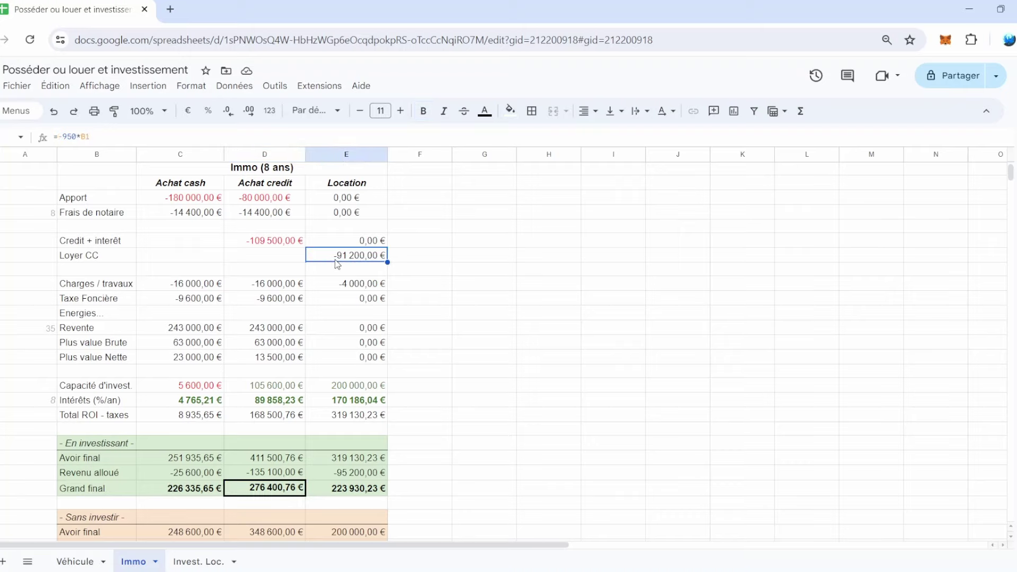
click(349, 287)
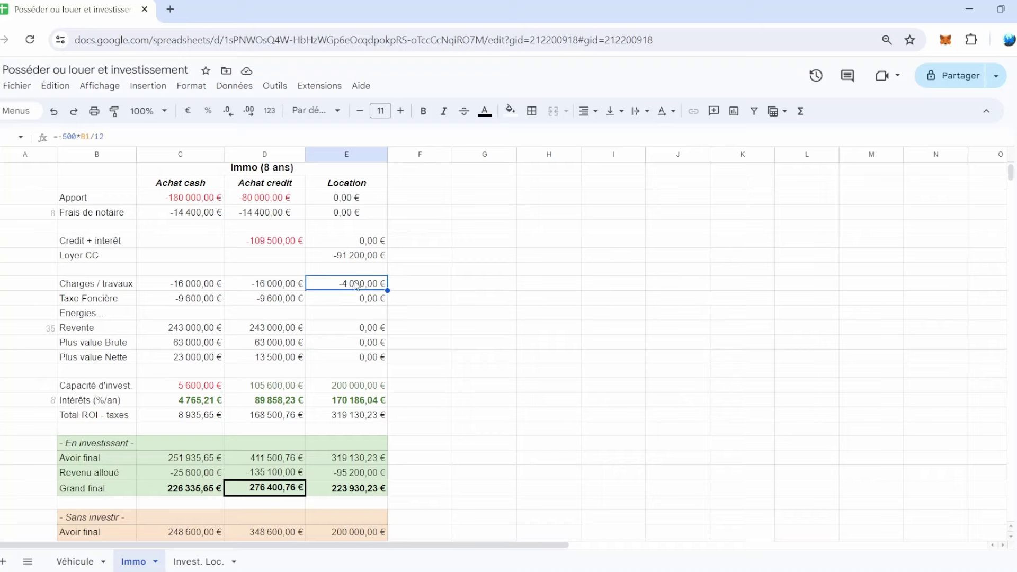
click(353, 390)
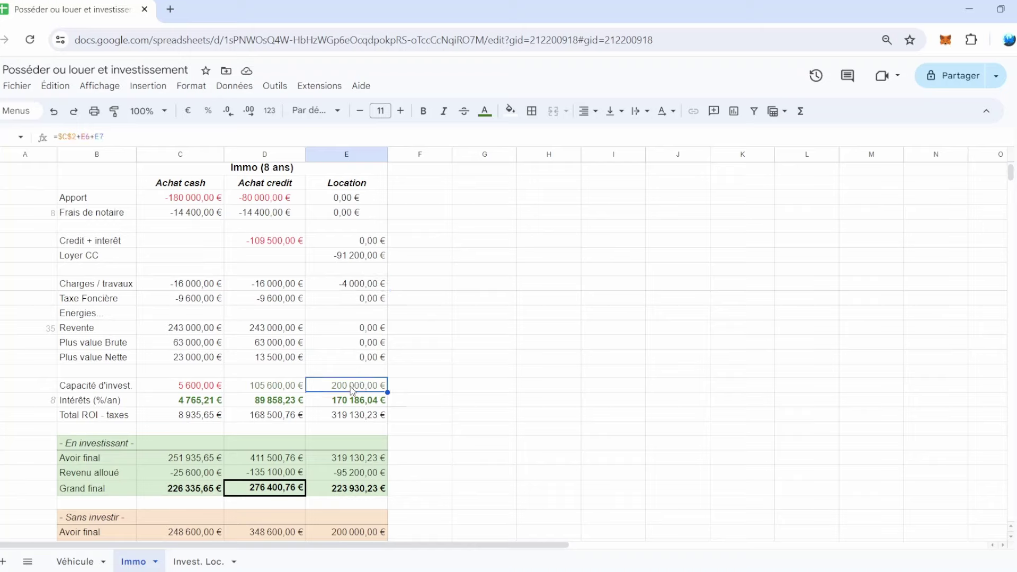
click(347, 401)
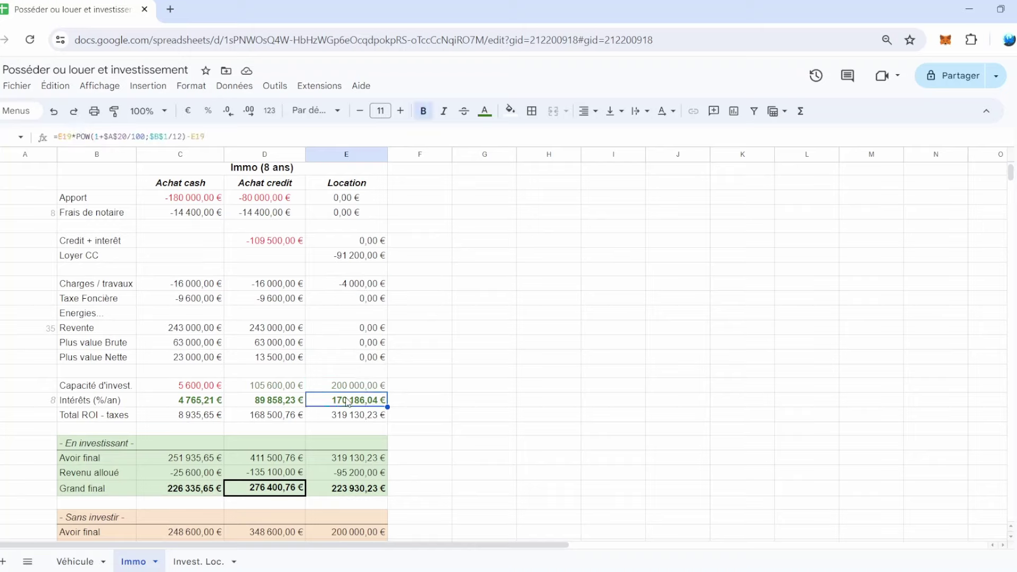
click(348, 415)
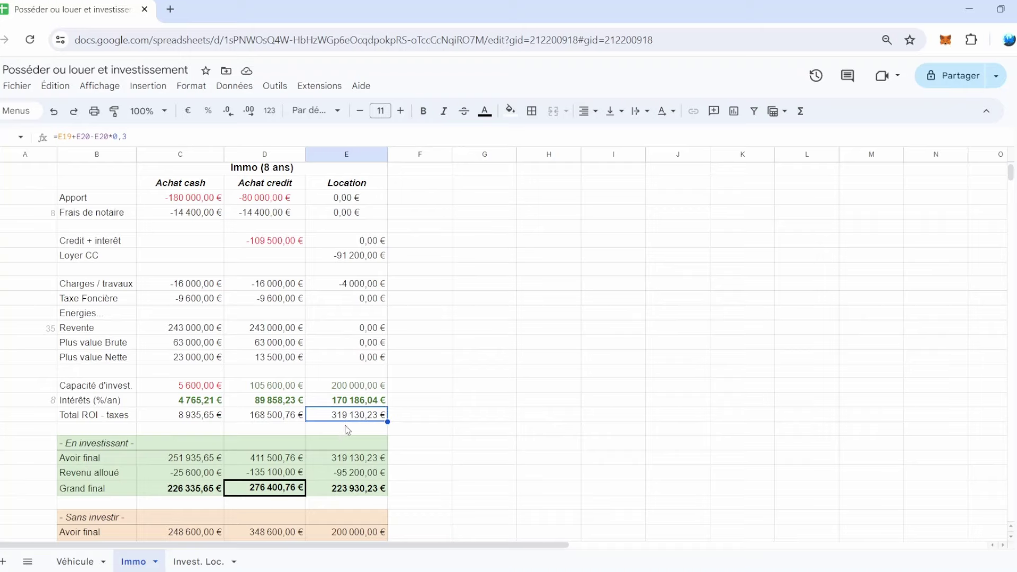
click(348, 458)
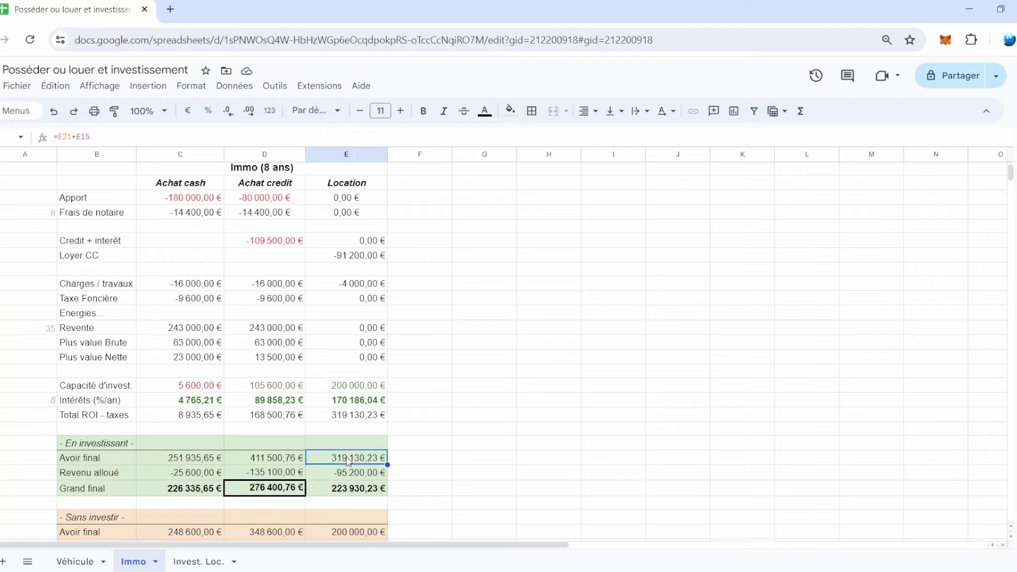
click(344, 474)
click(348, 493)
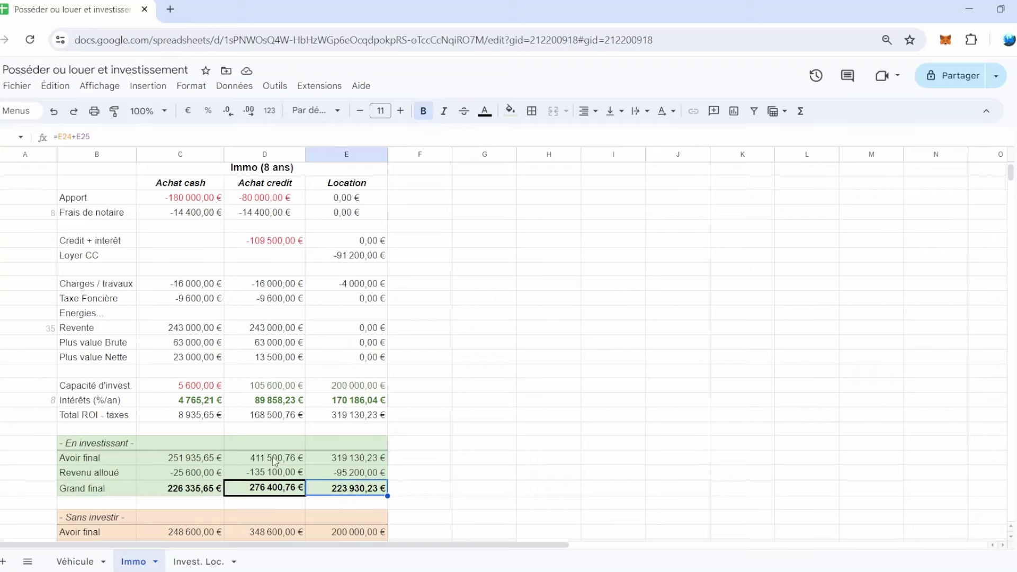
- Compare the En investissant and Sans investir Grand final results across the Achat cash, Achat credit and Location scenarios
click(271, 490)
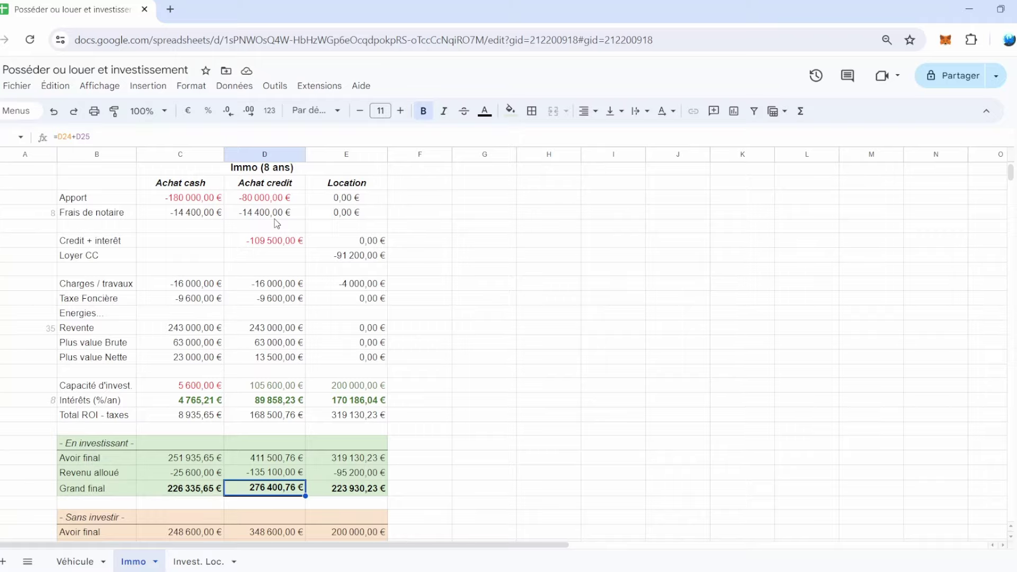
scroll(277, 224, down, 1)
scroll(276, 226, down, 1)
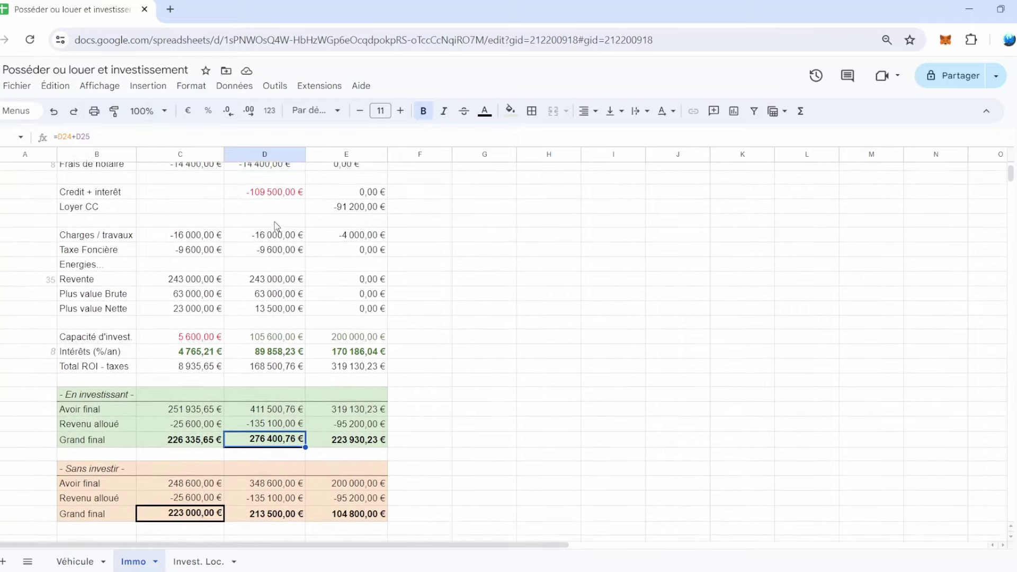
scroll(276, 226, up, 3)
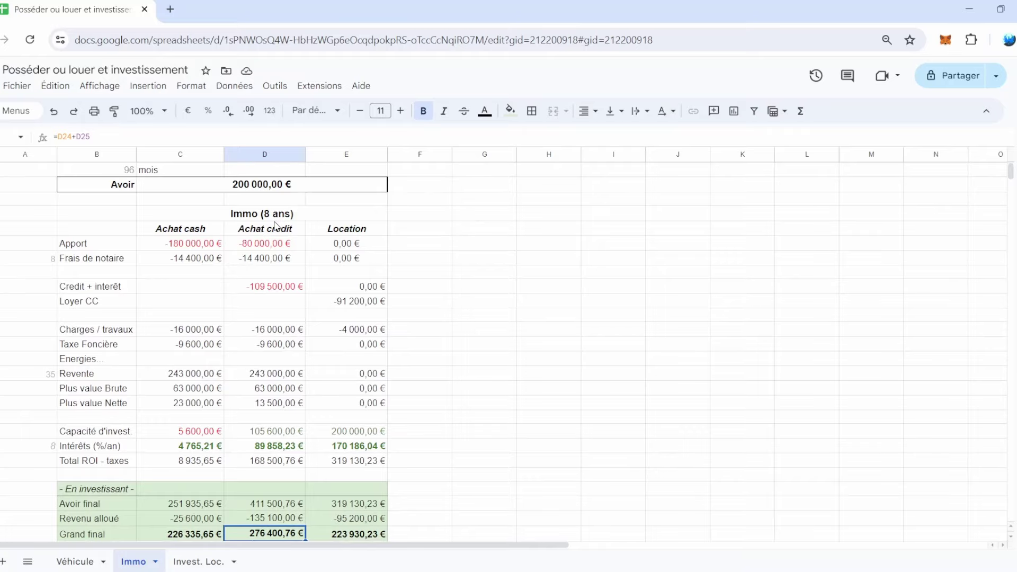
scroll(267, 244, down, 3)
scroll(268, 243, up, 1)
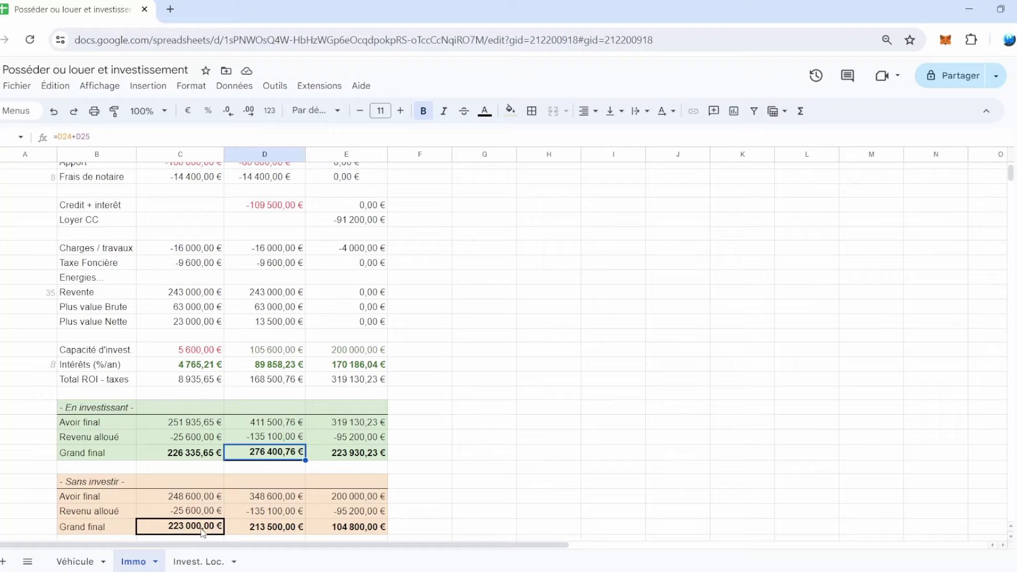
click(268, 530)
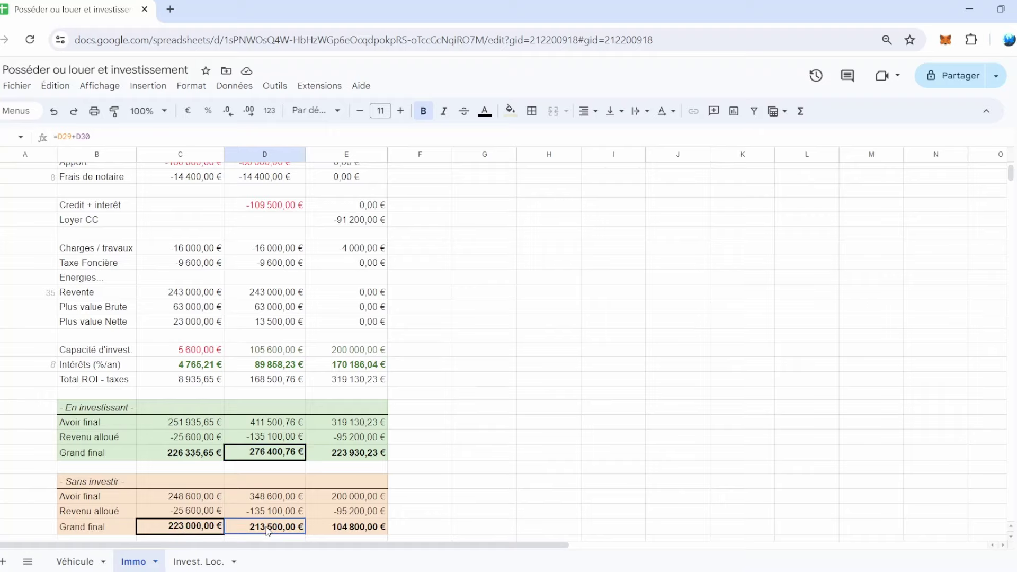
click(355, 530)
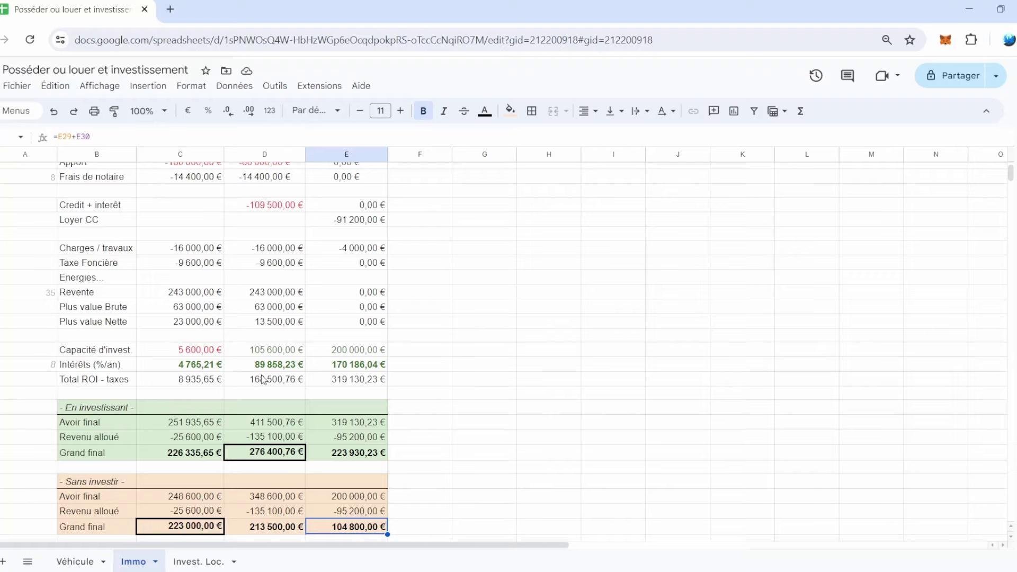
click(186, 530)
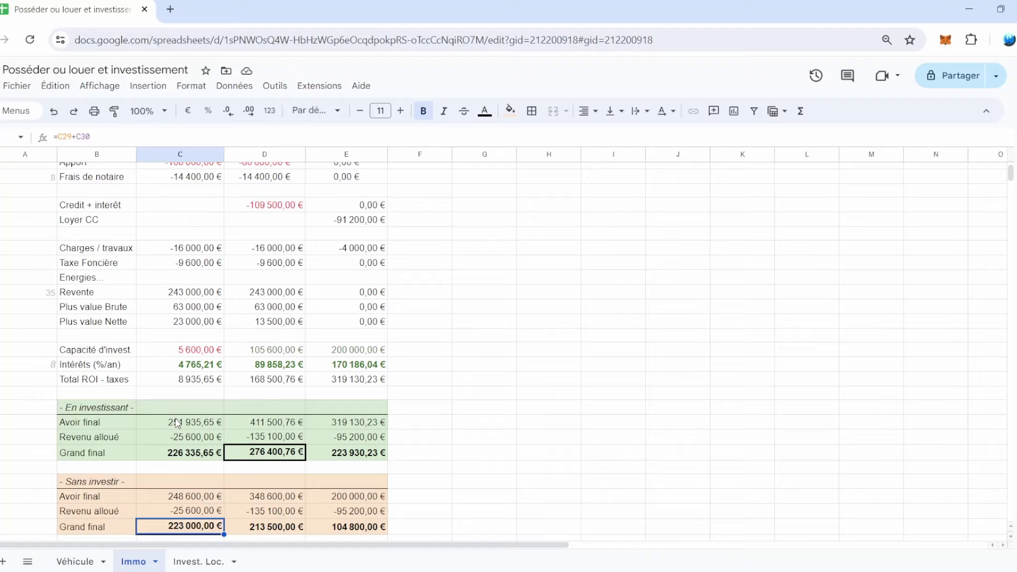
click(266, 457)
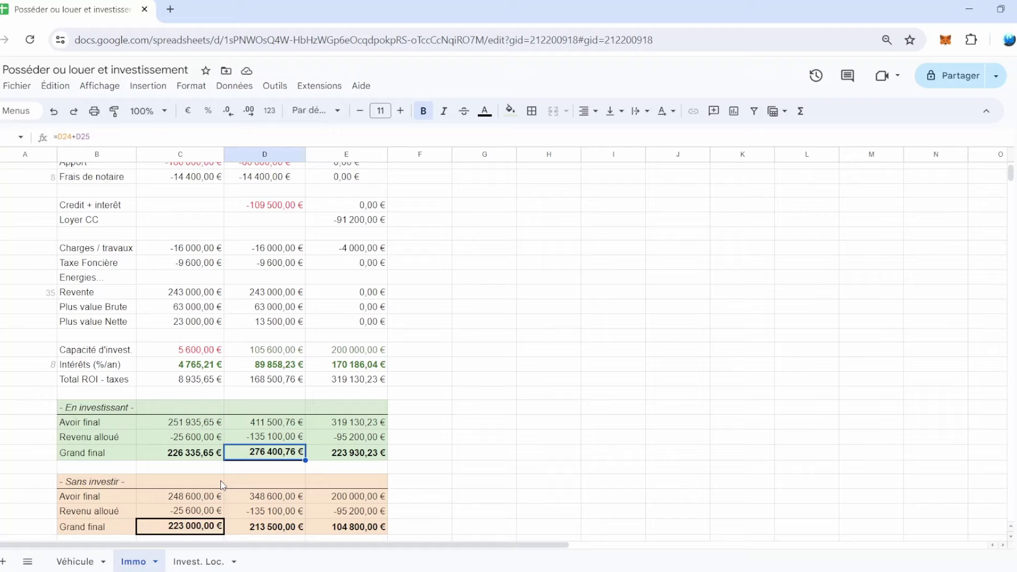
click(194, 528)
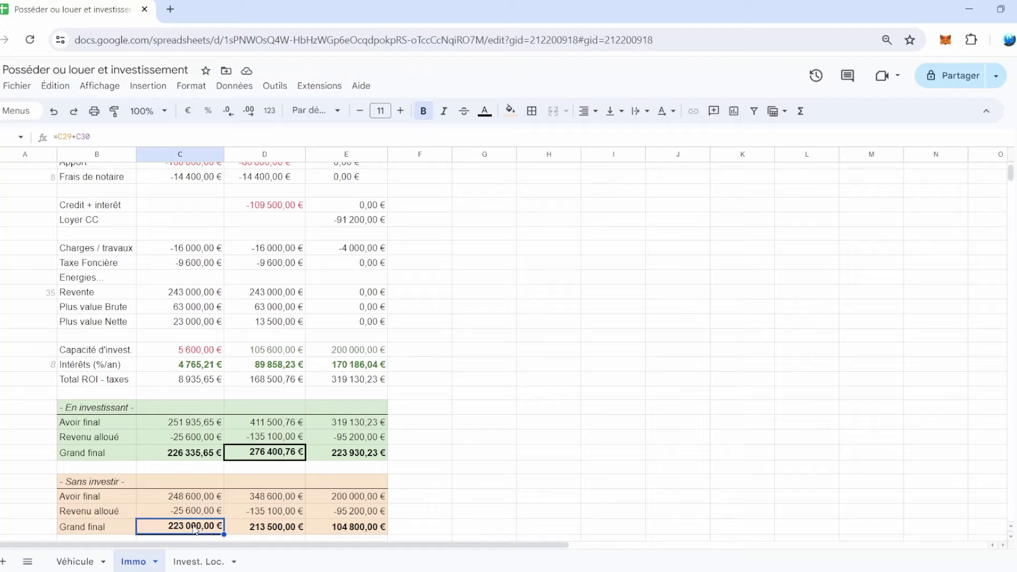
- Open the Invest. Loc. sheet and look over its whole ten-year investment comparison
click(195, 560)
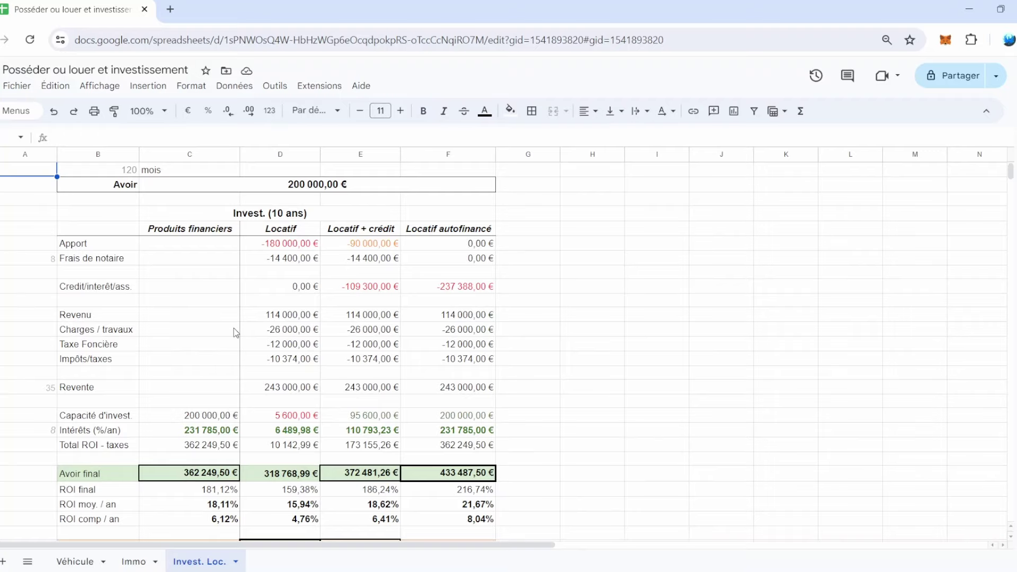
scroll(237, 333, down, 3)
scroll(236, 333, up, 3)
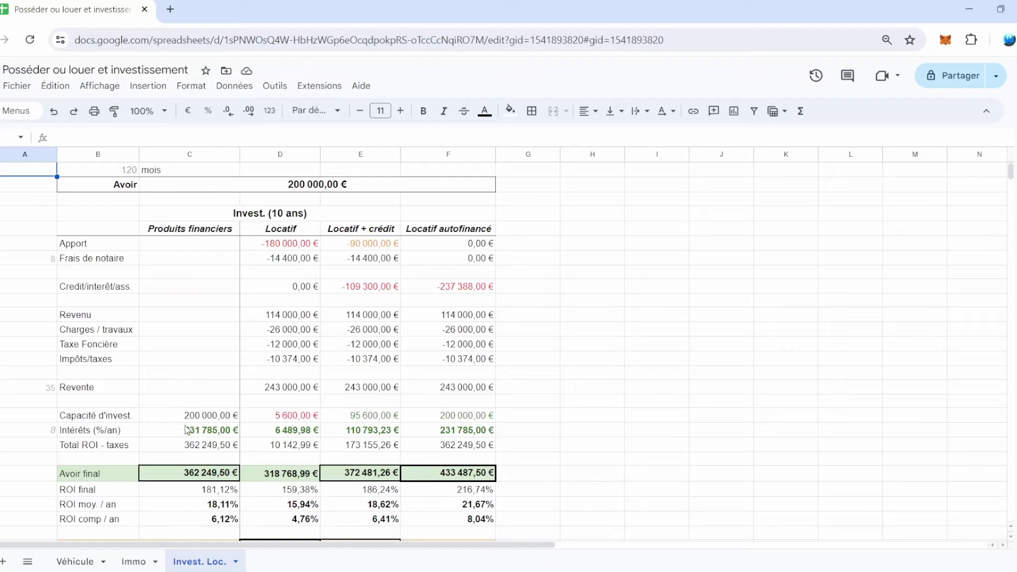
- Review the Produits financiers column from Intérêts and Total ROI - taxes through Avoir final to ROI comp / an
click(204, 432)
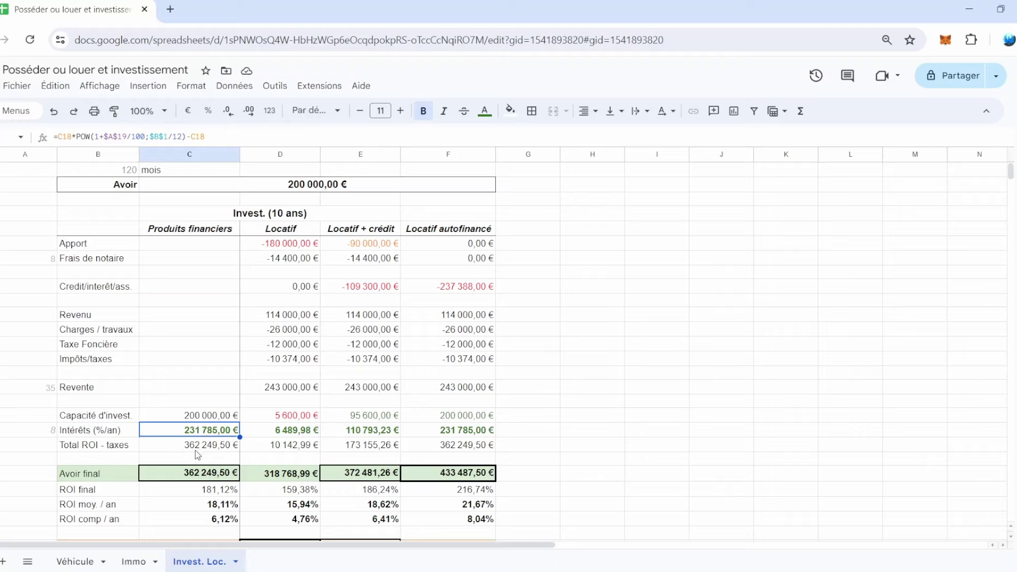
click(195, 450)
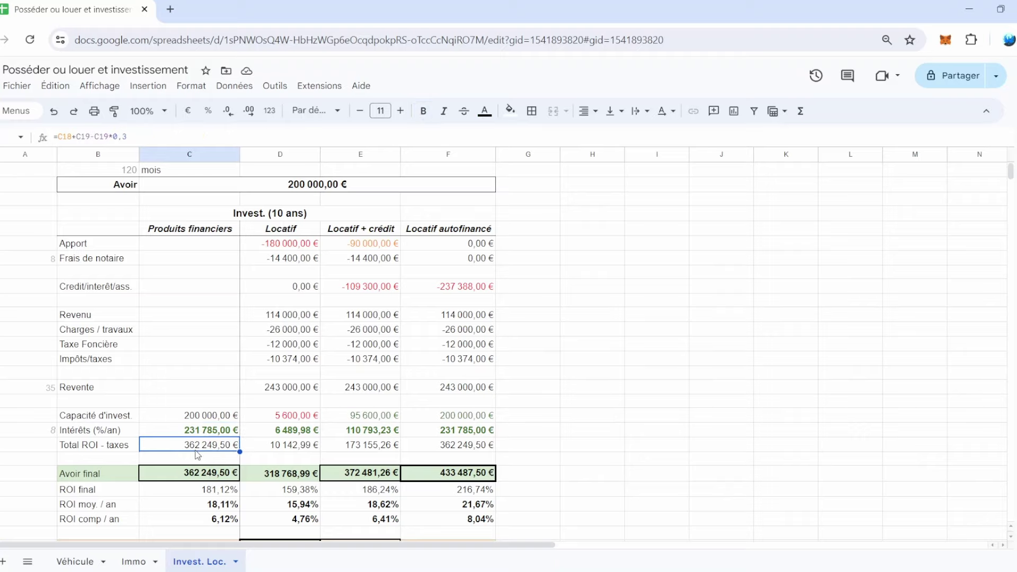
click(192, 477)
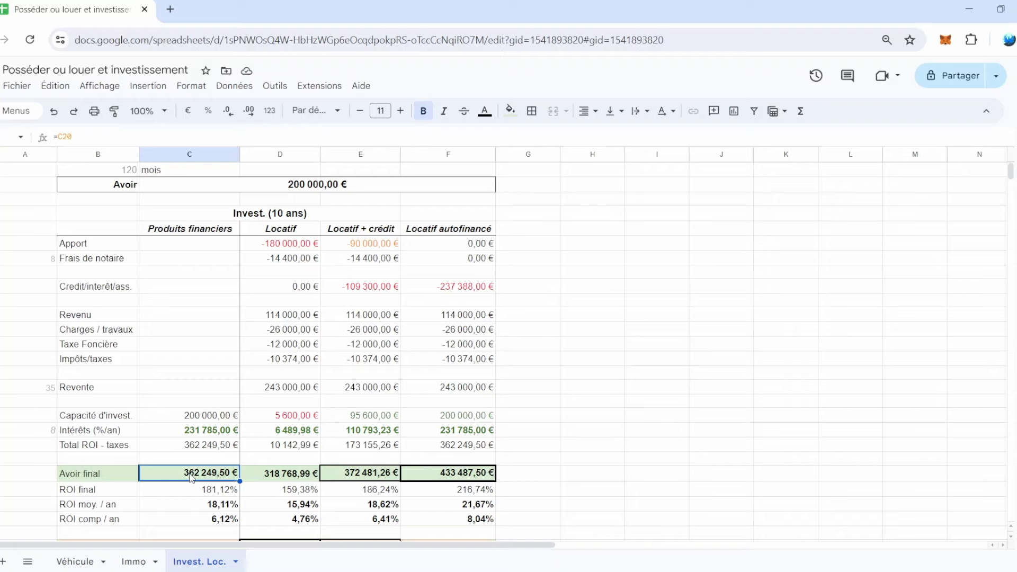
click(199, 495)
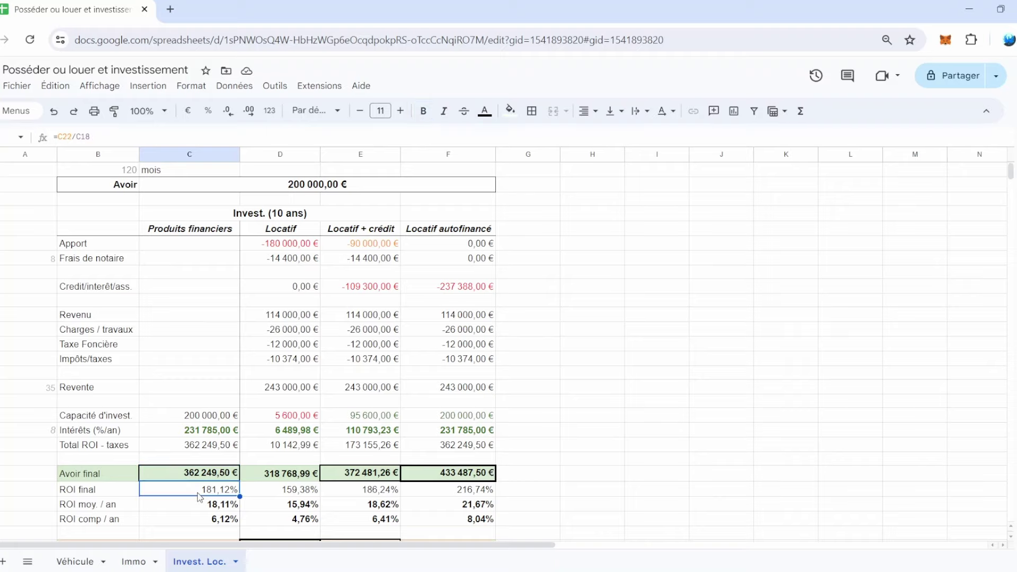
click(203, 507)
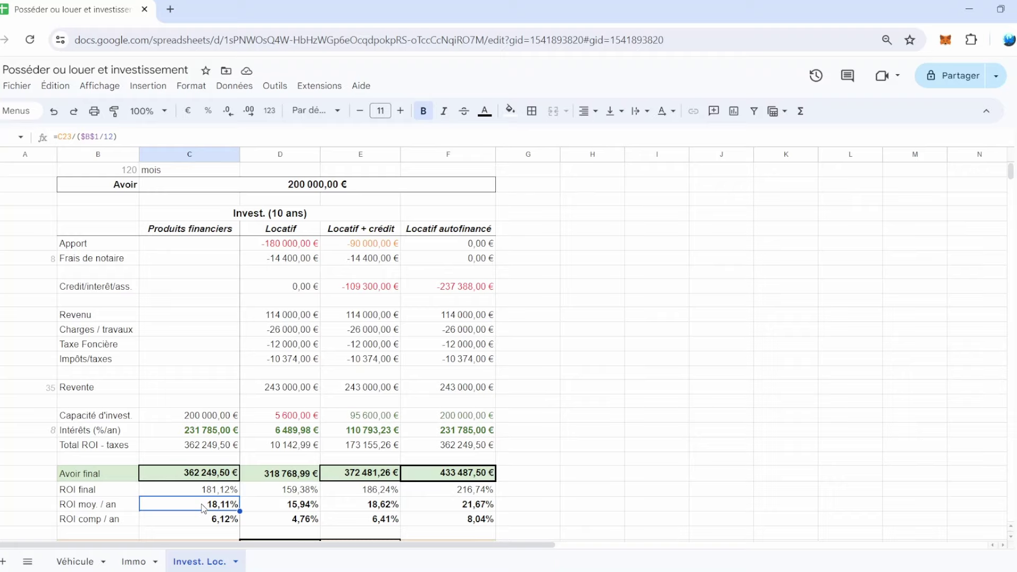
click(206, 519)
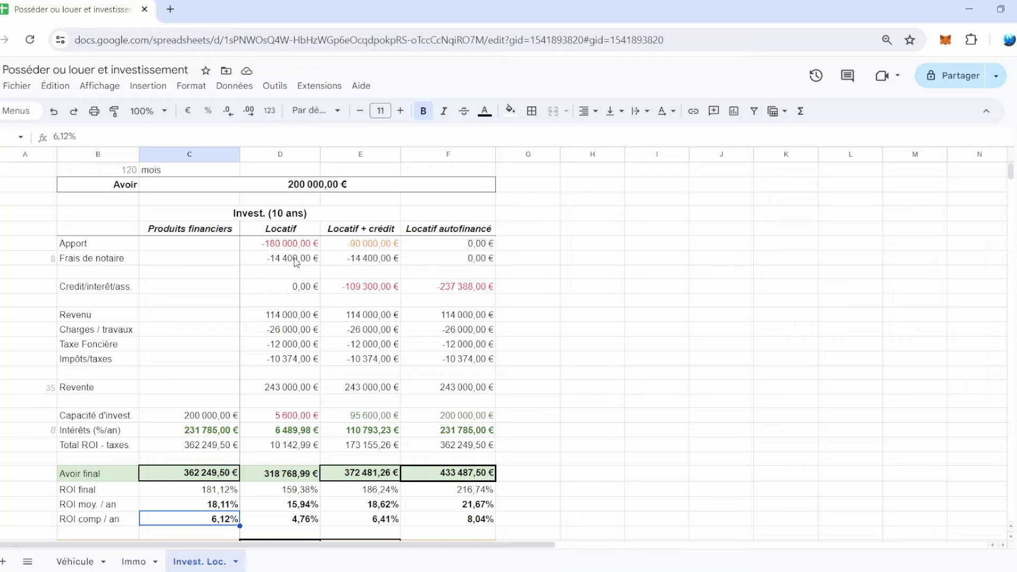
- Examine the Locatif column's Revenu, Charges / travaux, Taxe Foncière, Impôts/taxes and Revente formulas
click(285, 317)
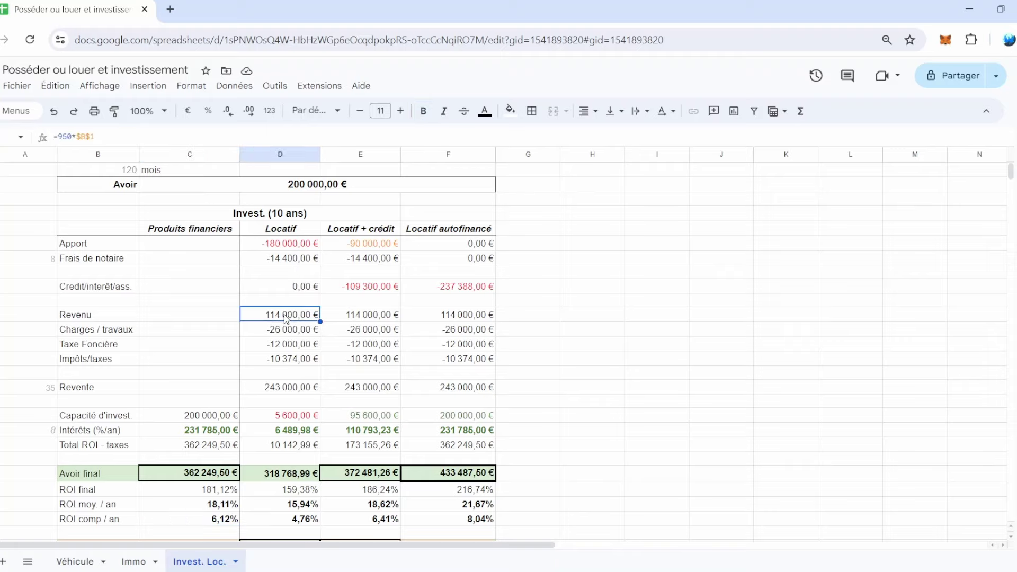
click(283, 329)
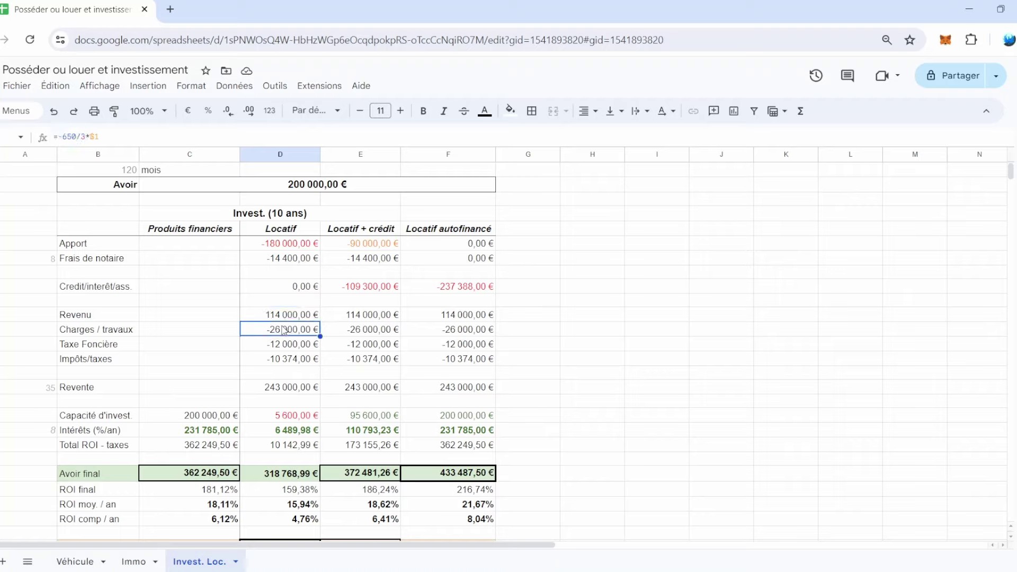
click(282, 347)
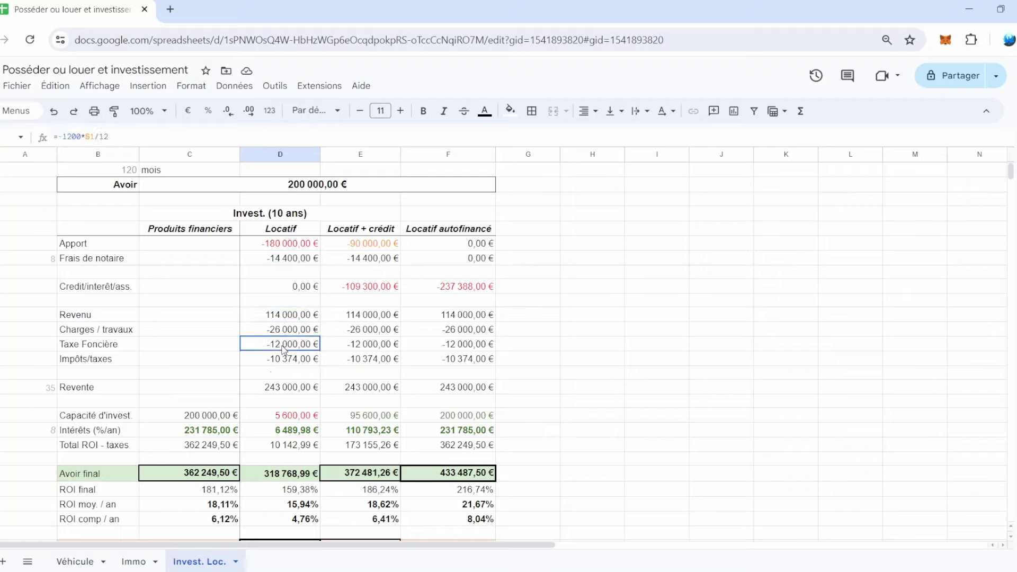
click(284, 361)
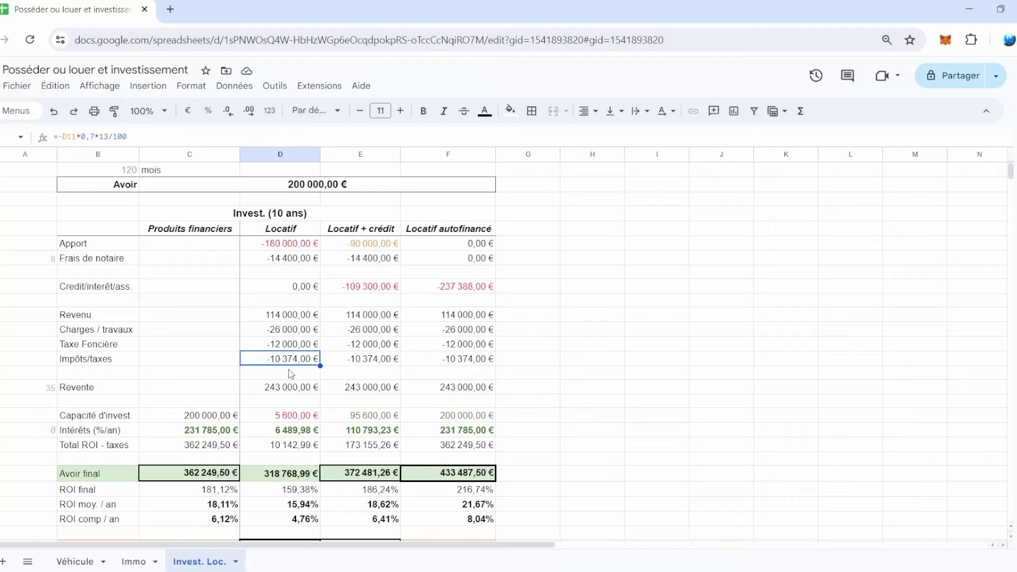
click(290, 391)
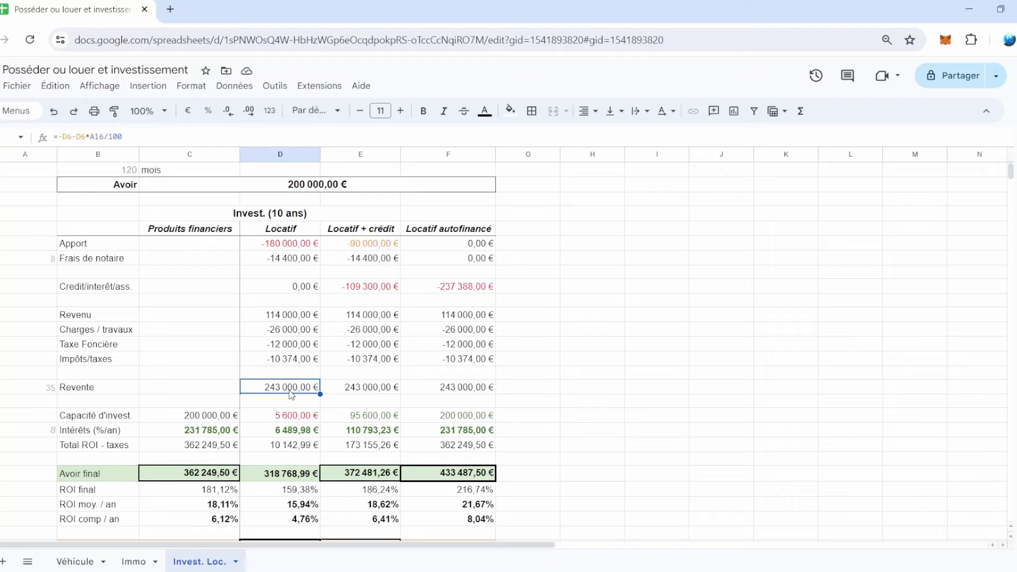
- Review the Locatif column's results from Capacité d'invest. and Total ROI - taxes through Avoir final to ROI comp / an
click(290, 420)
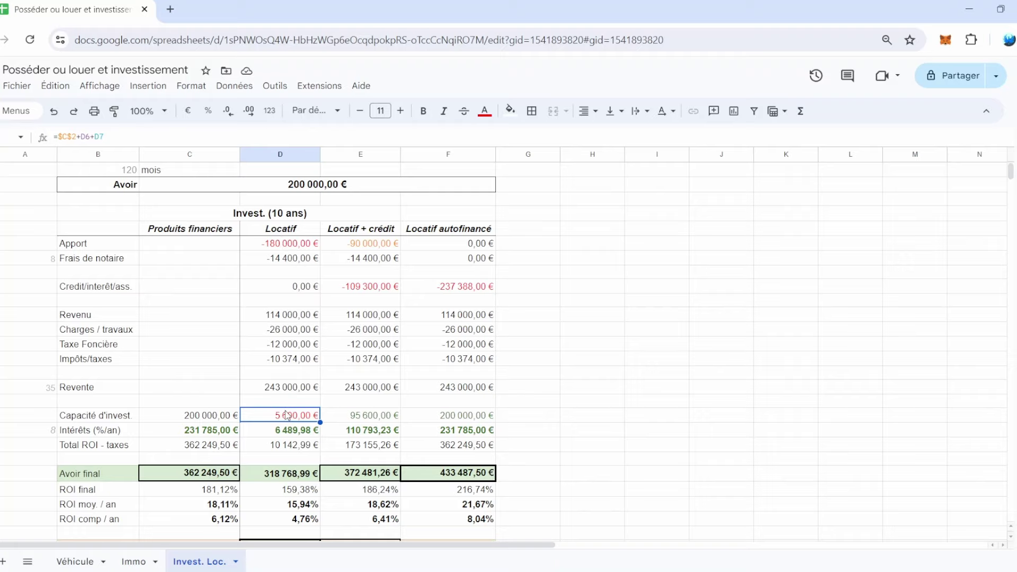
click(279, 447)
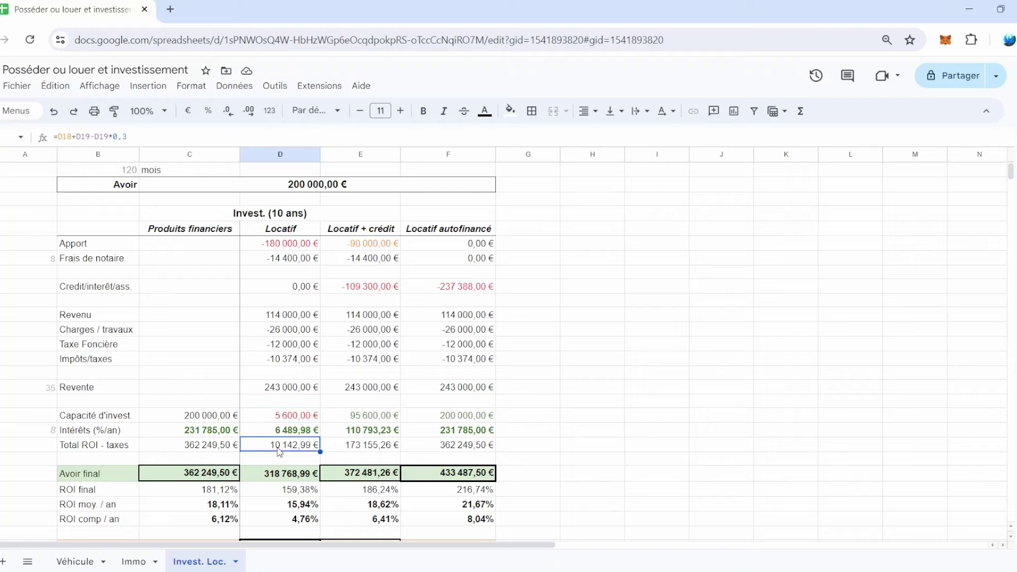
click(275, 479)
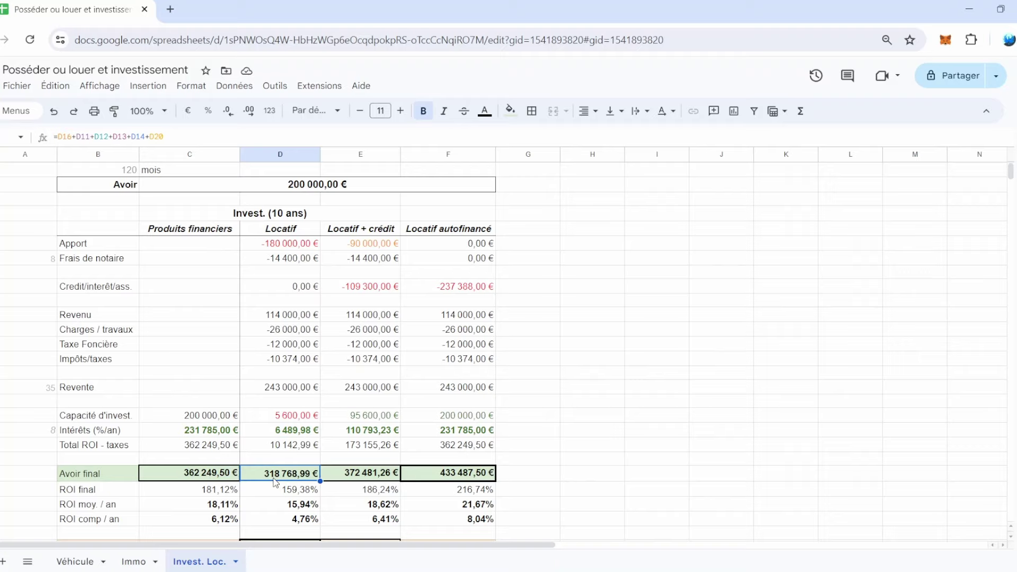
click(296, 505)
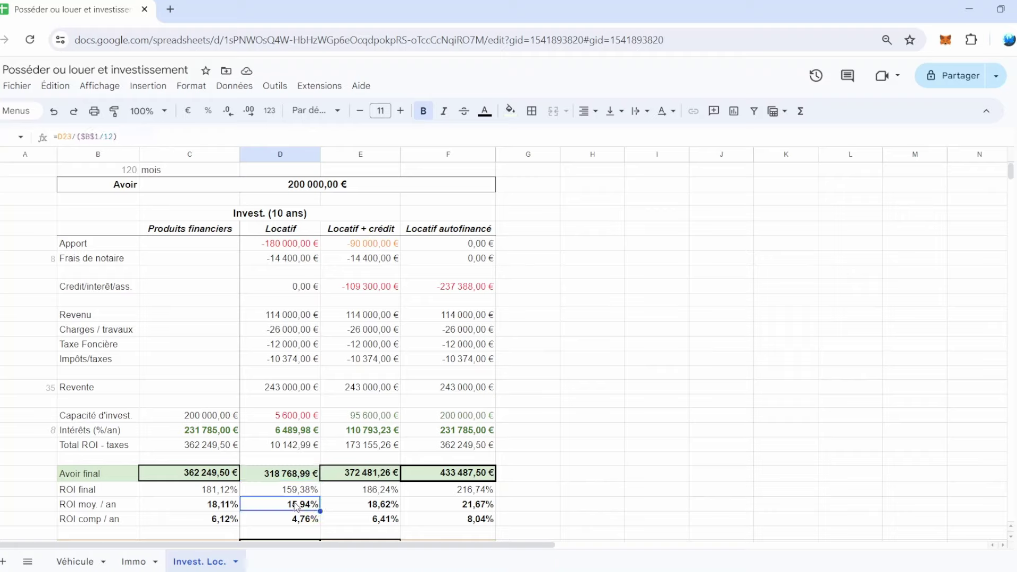
click(297, 520)
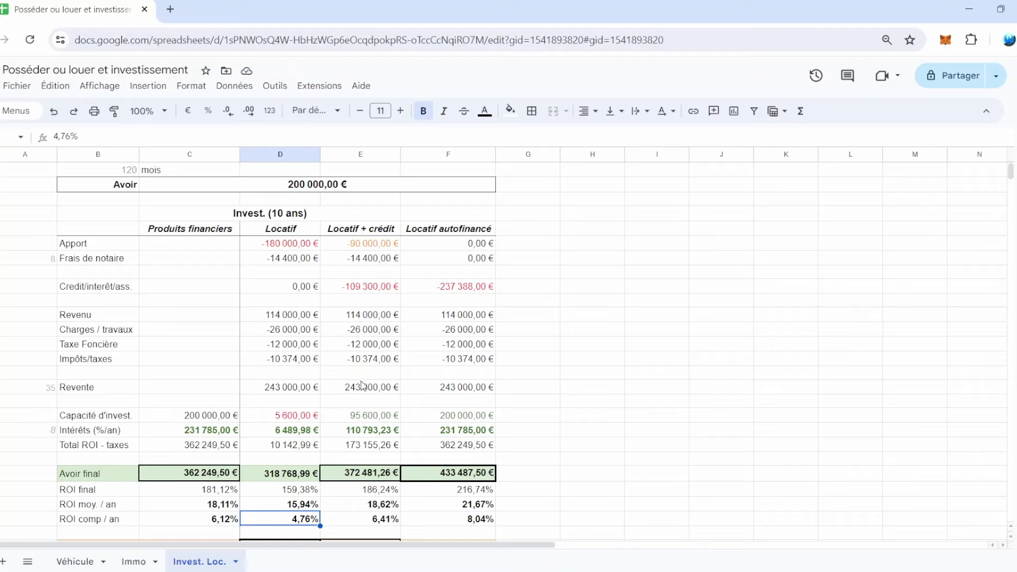
- Examine the Locatif + crédit column's Credit/interêt/ass., Total ROI - taxes and Avoir final cells
key(ctrl+z)
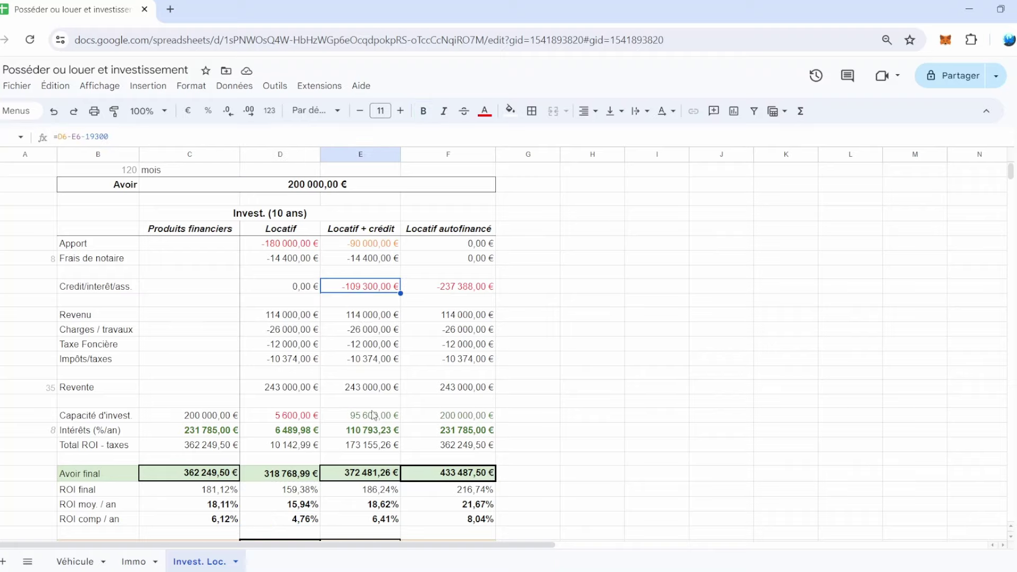
click(360, 445)
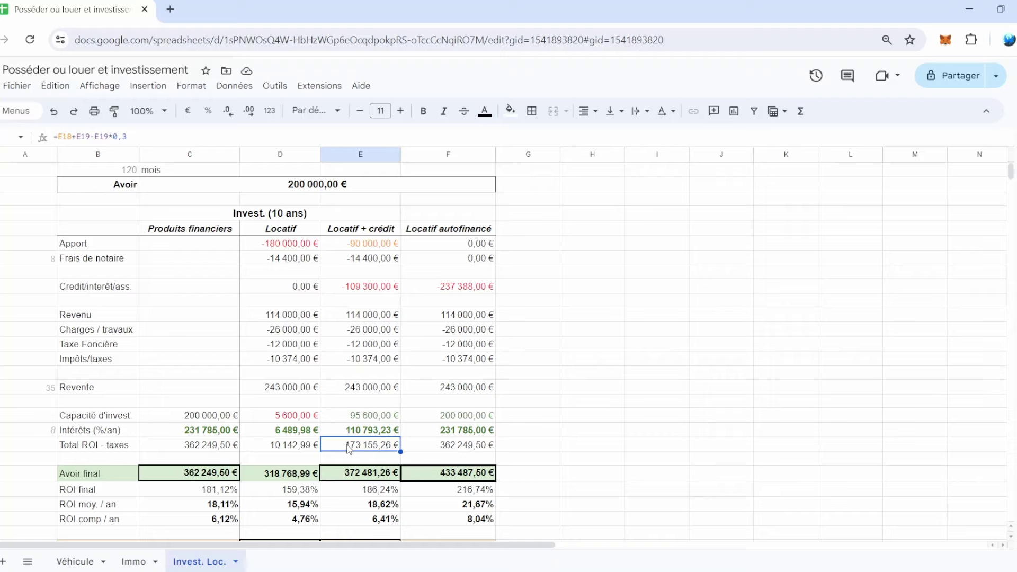
click(360, 476)
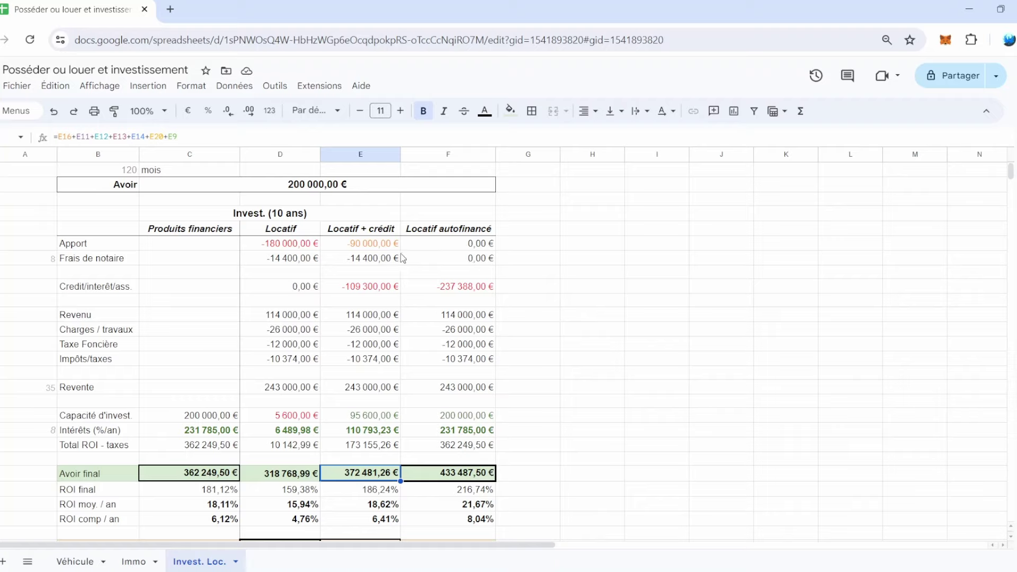
- Examine the Locatif autofinancé column's Credit/interêt/ass., Revenu, Revente and Capacité d'invest. cells
click(469, 288)
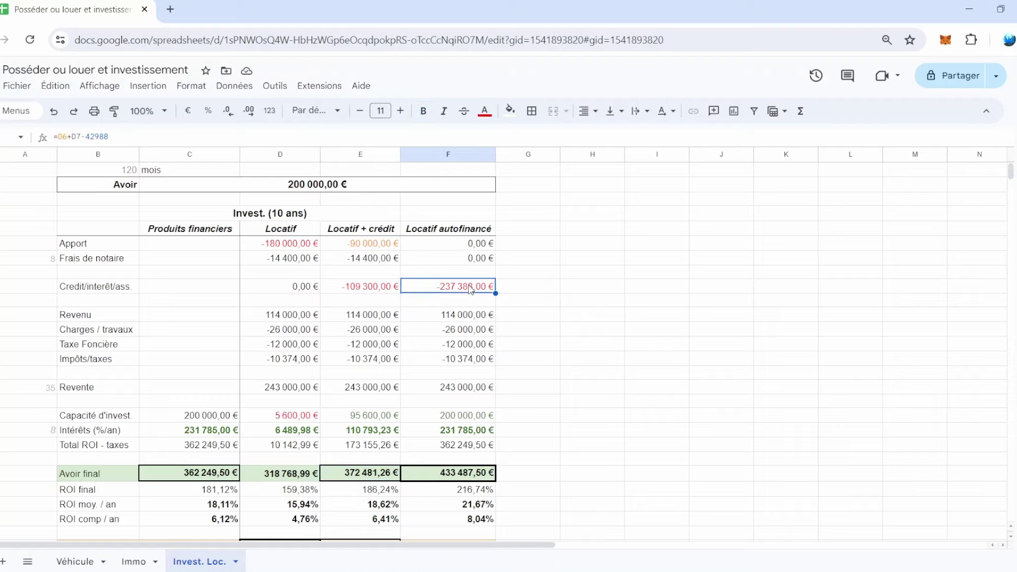
click(463, 317)
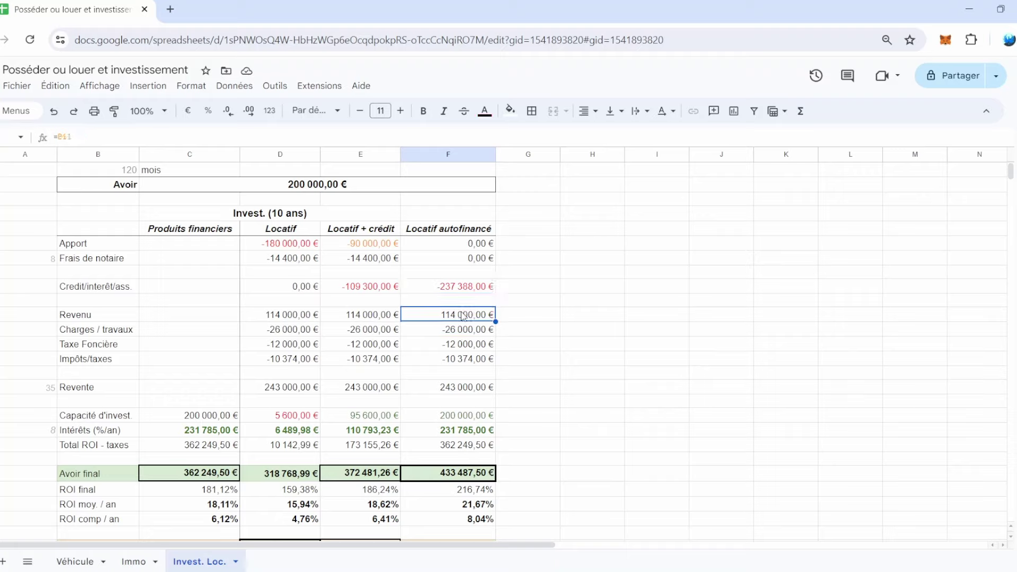
click(453, 392)
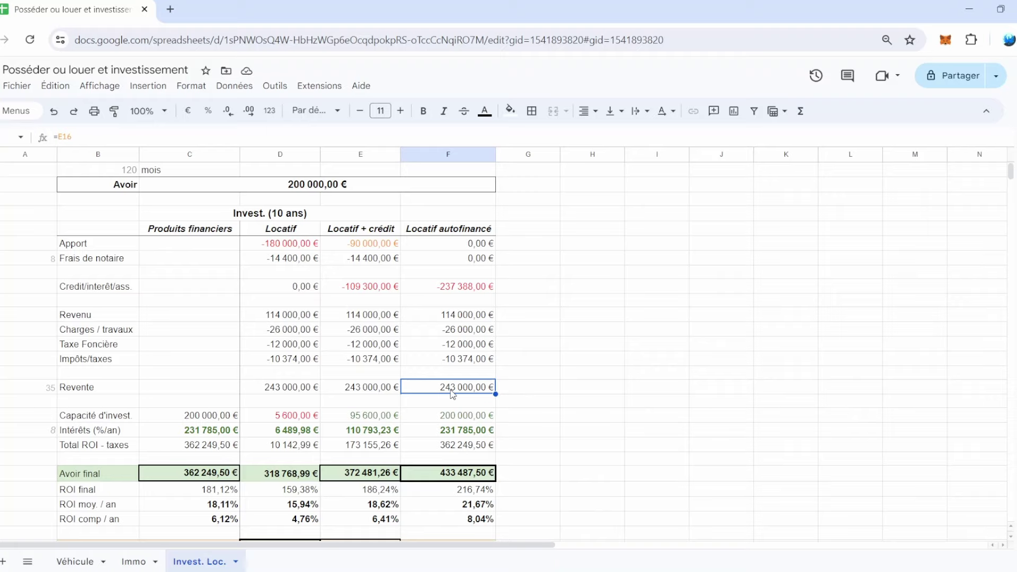
click(457, 417)
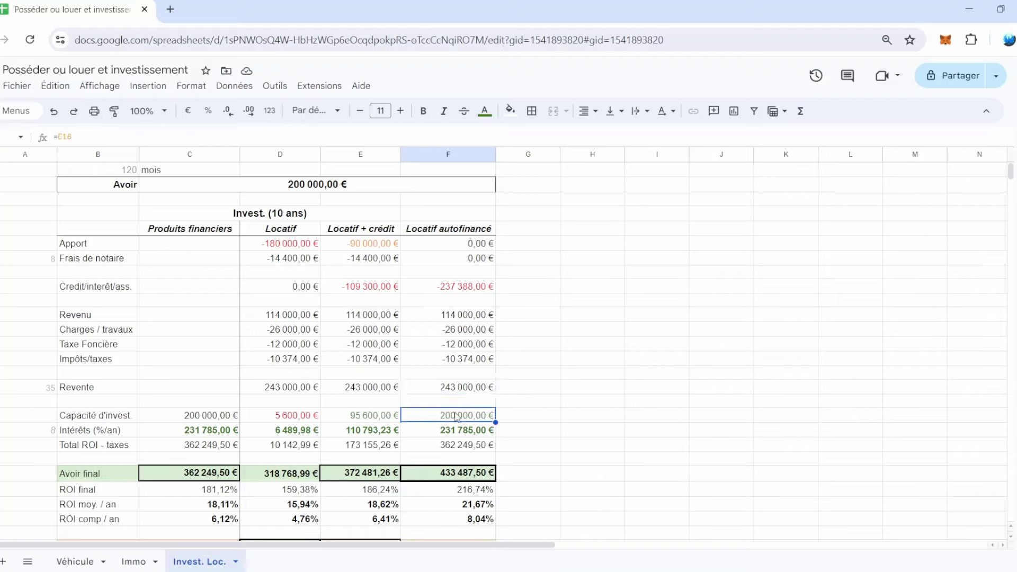
- Review the Locatif autofinancé results from Total ROI - taxes and Avoir final to ROI moy. / an and ROI comp / an
click(458, 445)
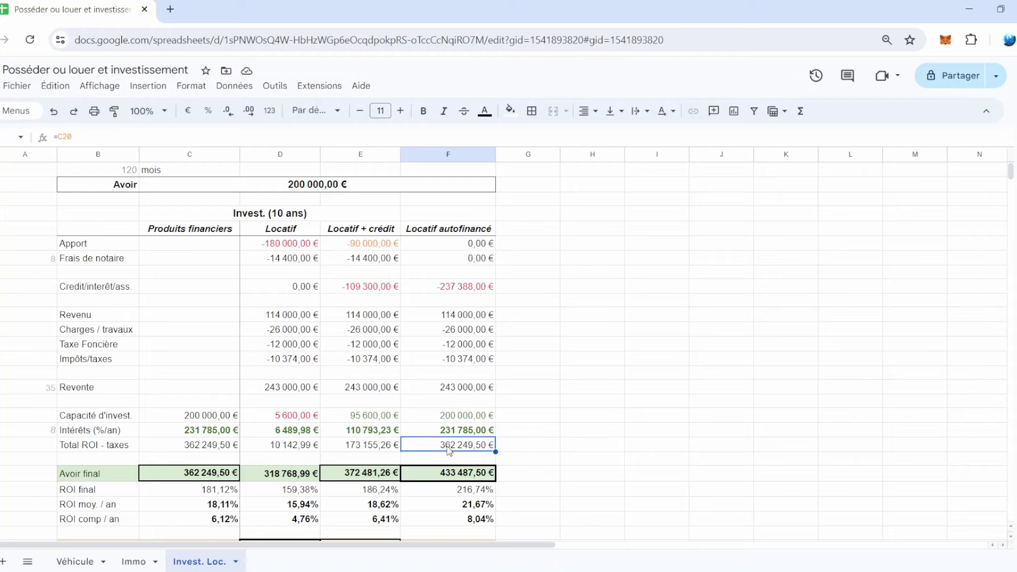
click(455, 473)
scroll(458, 484, down, 1)
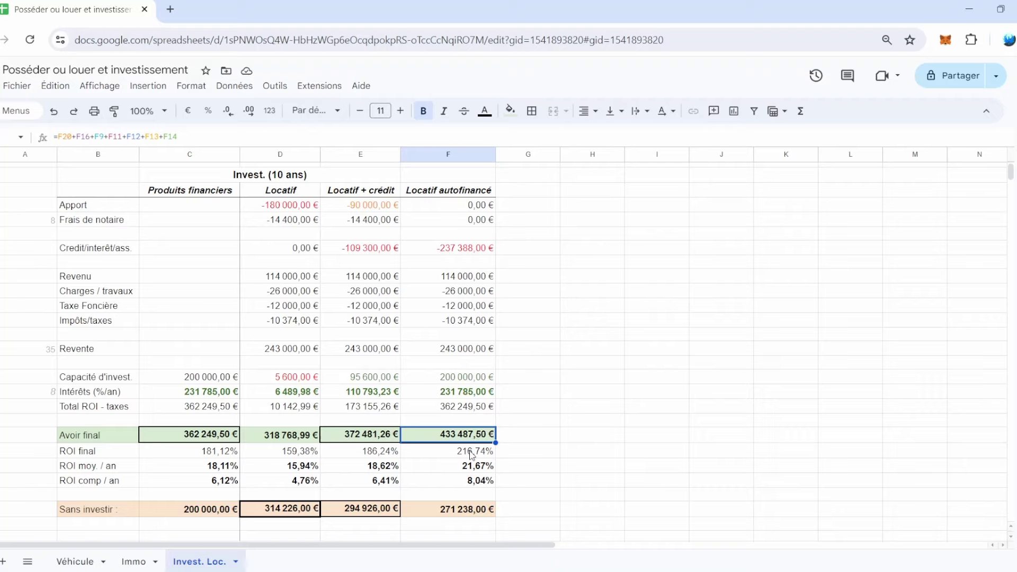
click(473, 466)
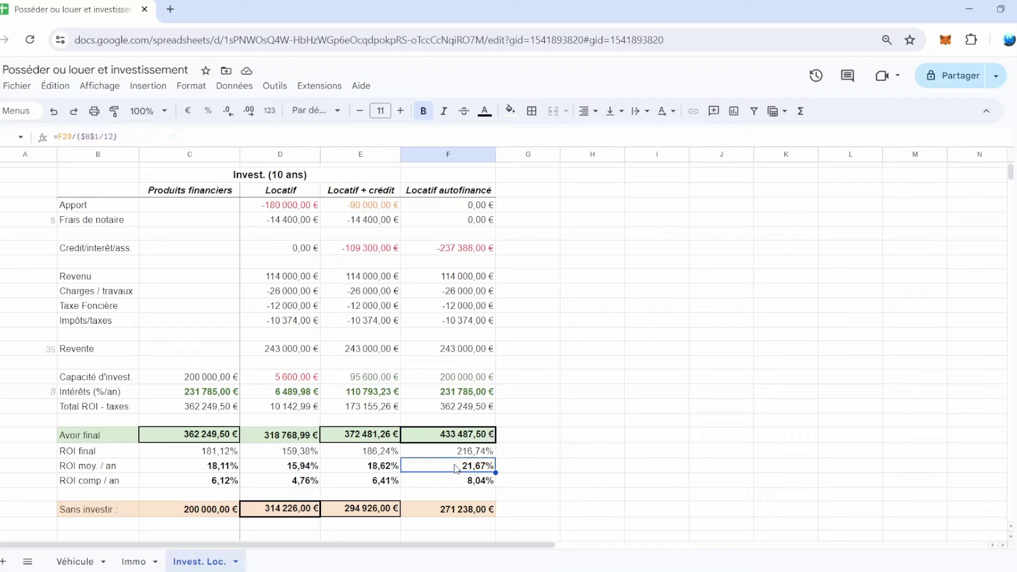
click(467, 481)
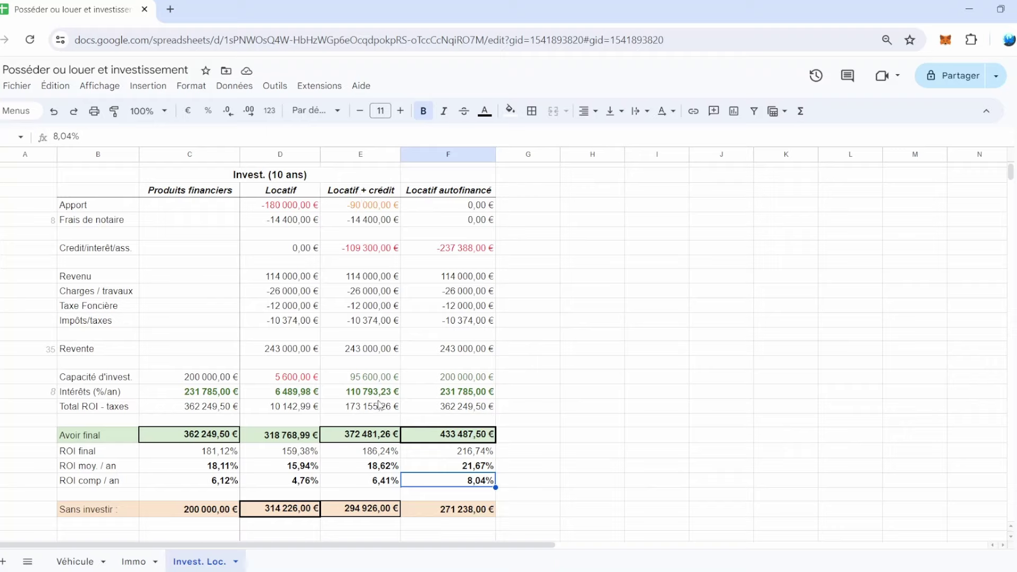
- Compare the Locatif + crédit investing capacity, Revenu and Avoir final with the Produits financiers Avoir final
click(369, 378)
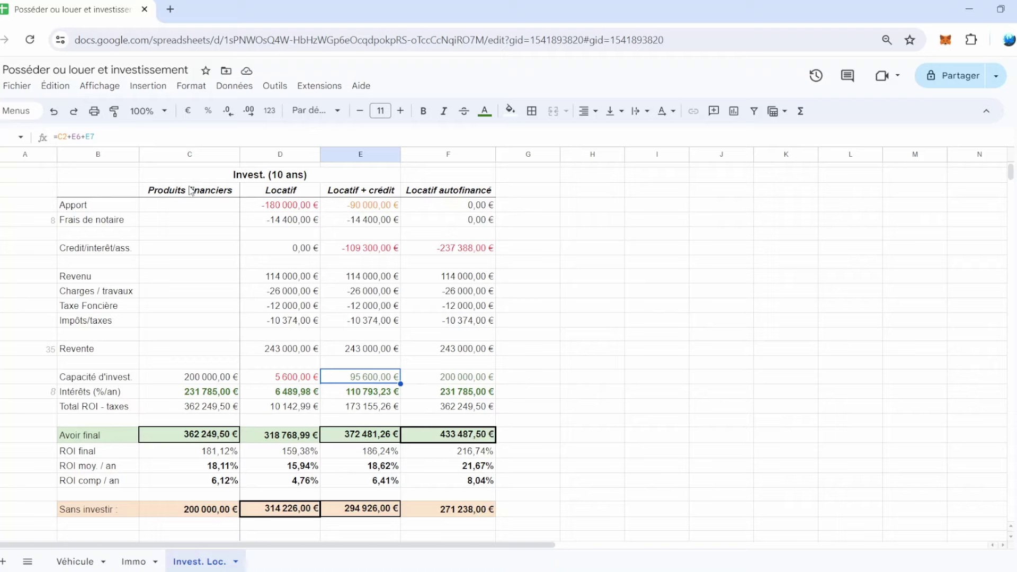
scroll(191, 191, up, 2)
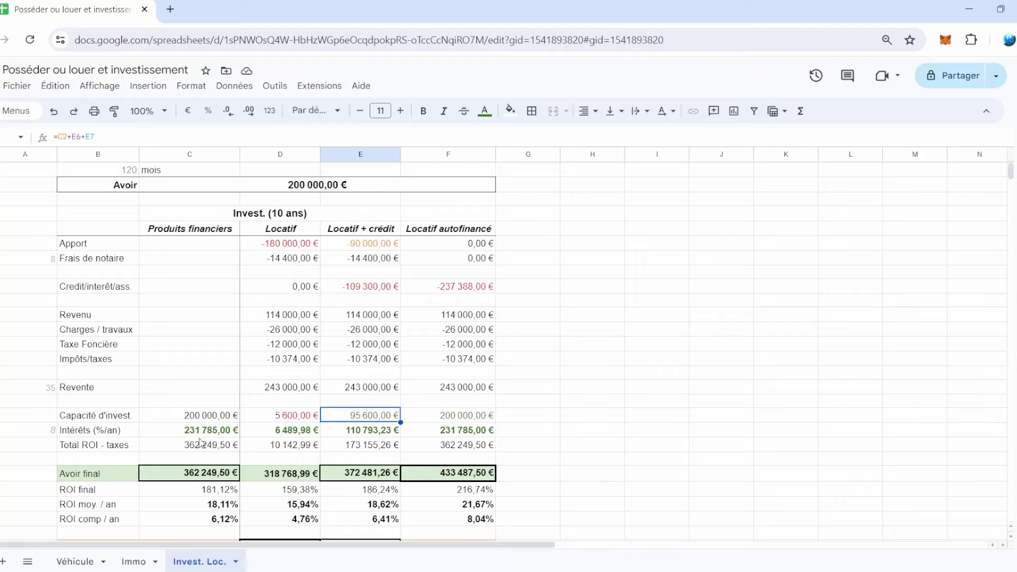
click(366, 475)
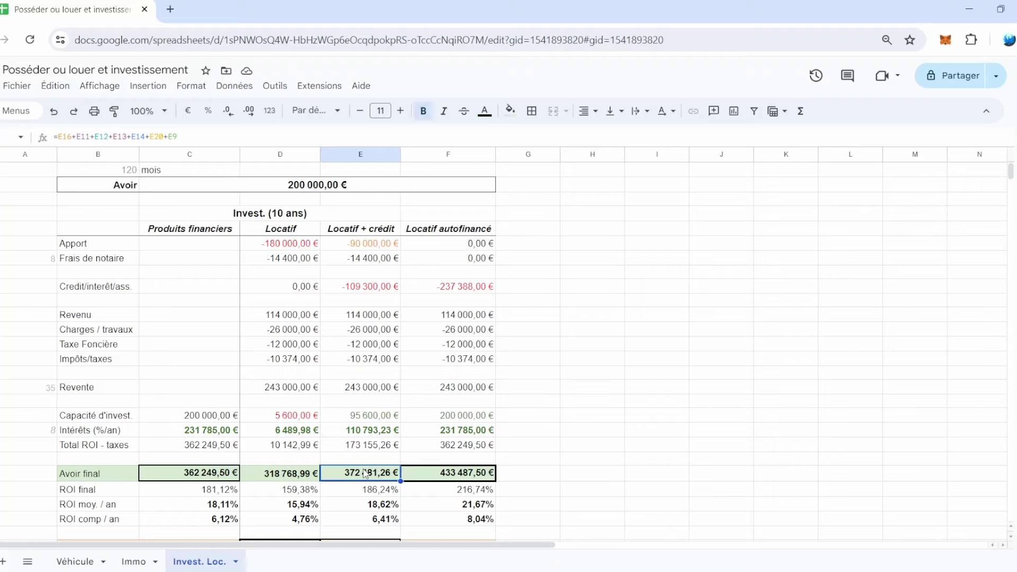
click(201, 480)
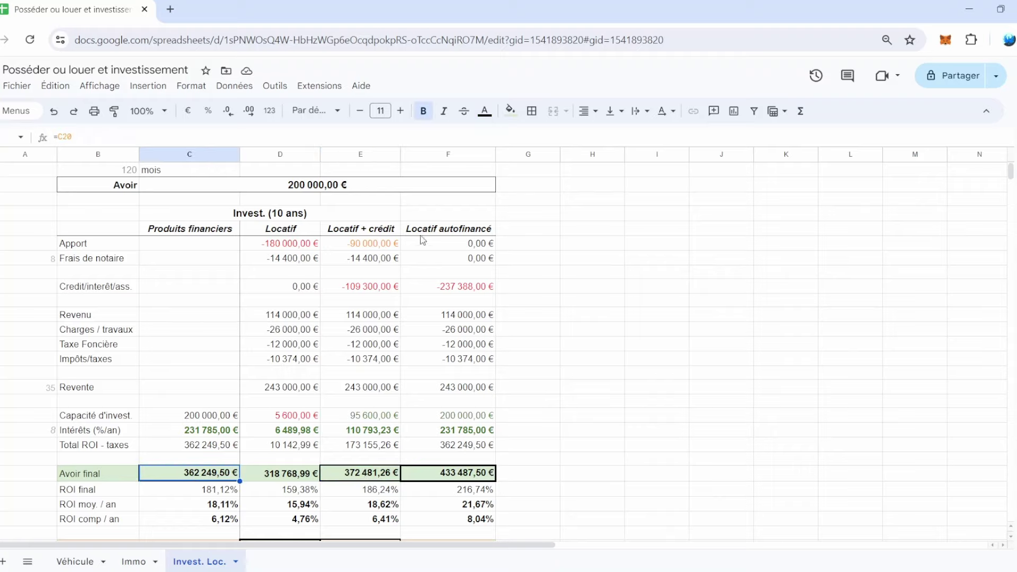
click(363, 314)
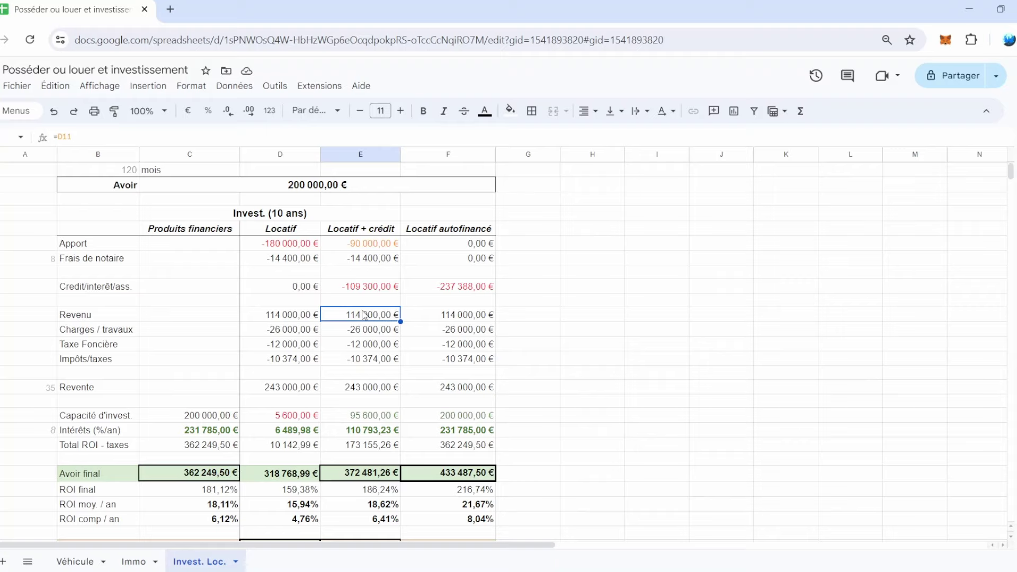
click(191, 477)
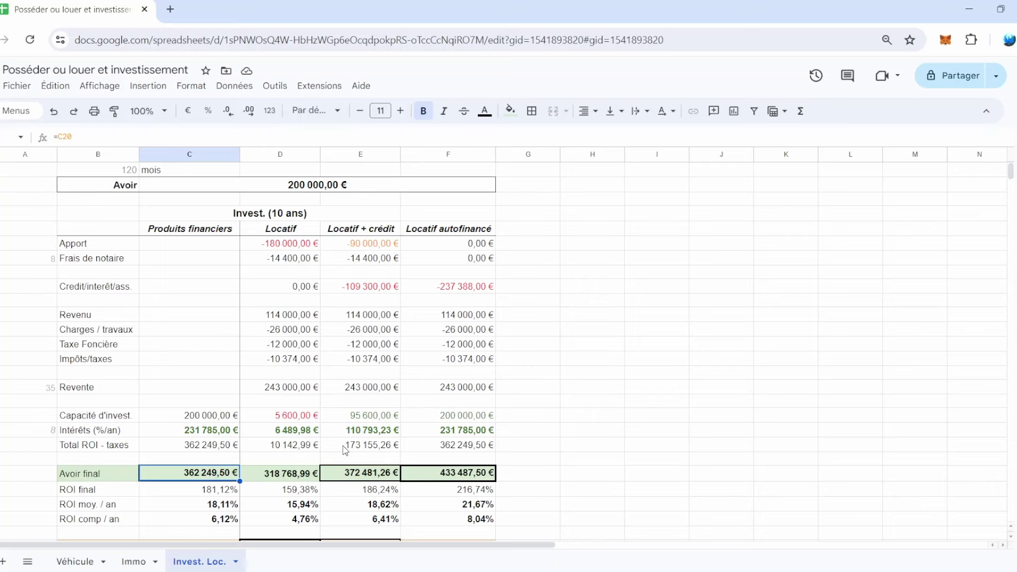
- Compare the Sans investir results across all four investment scenarios and check the Locatif autofinancé credit cost
scroll(345, 450, down, 3)
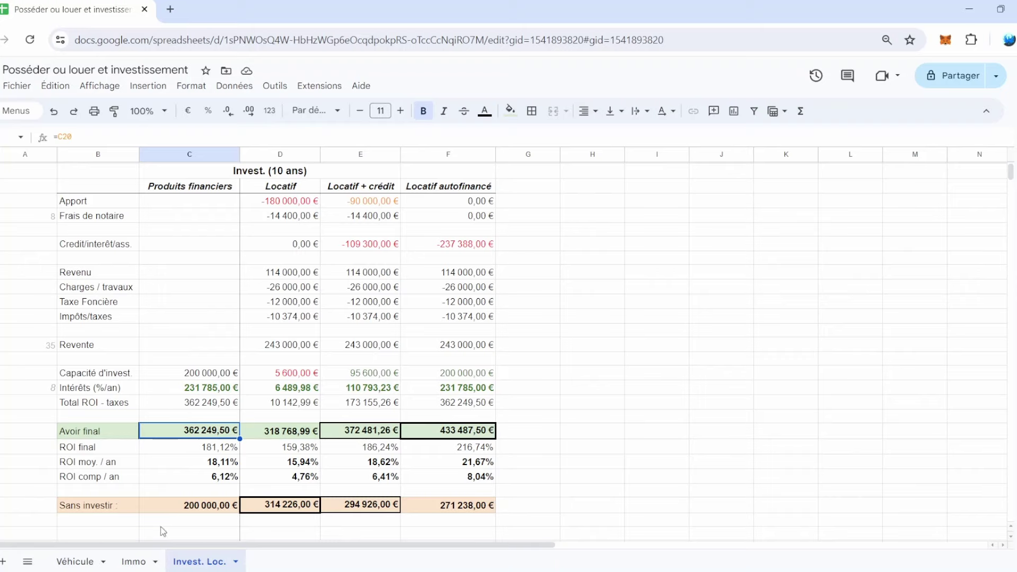
click(203, 508)
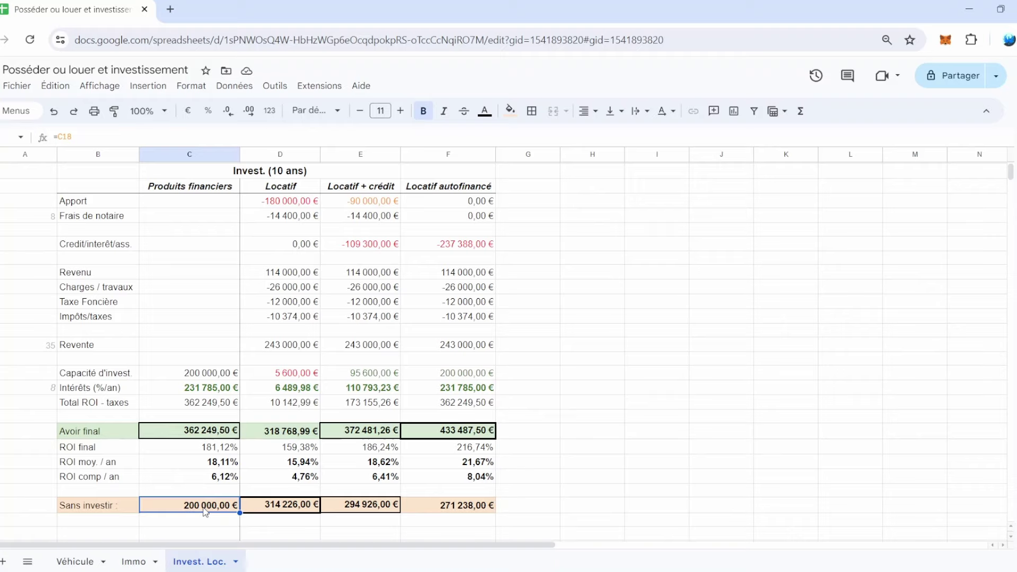
click(299, 507)
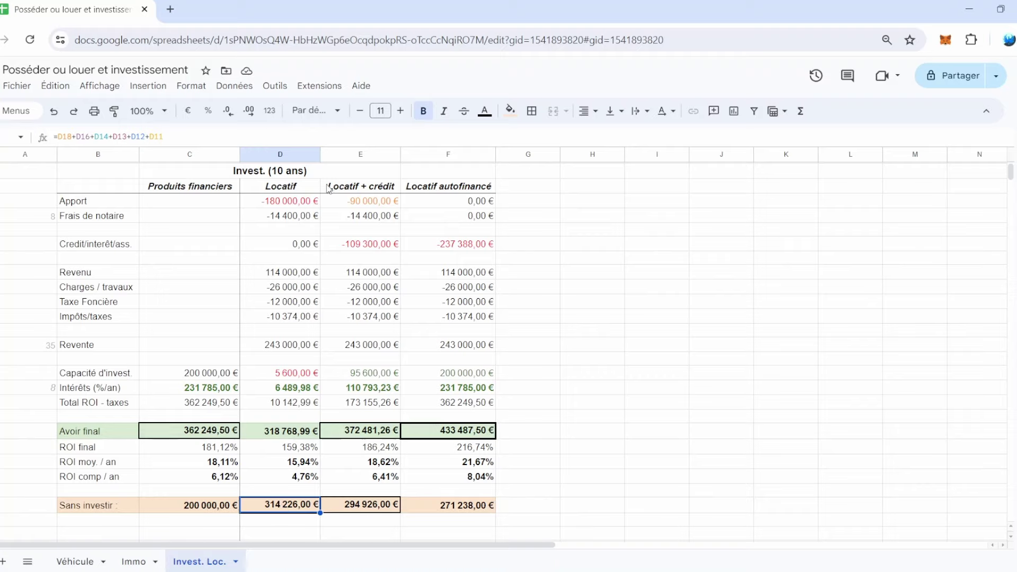
click(368, 508)
click(459, 508)
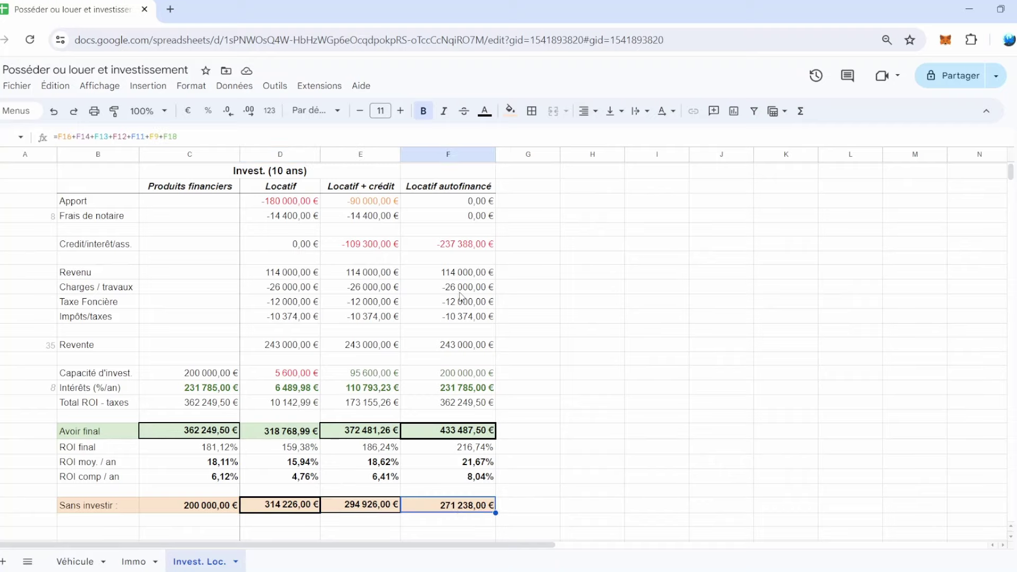
click(458, 246)
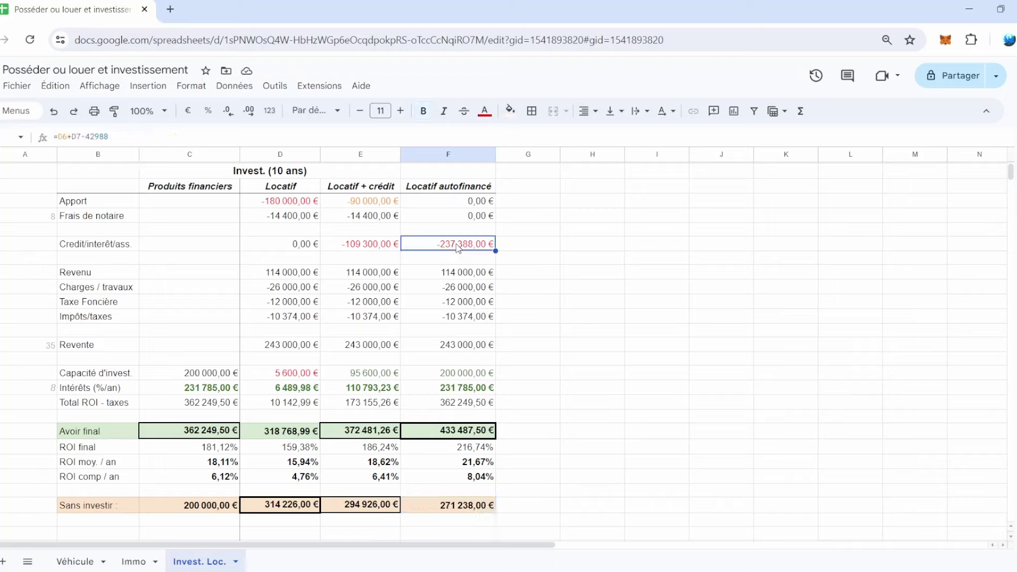